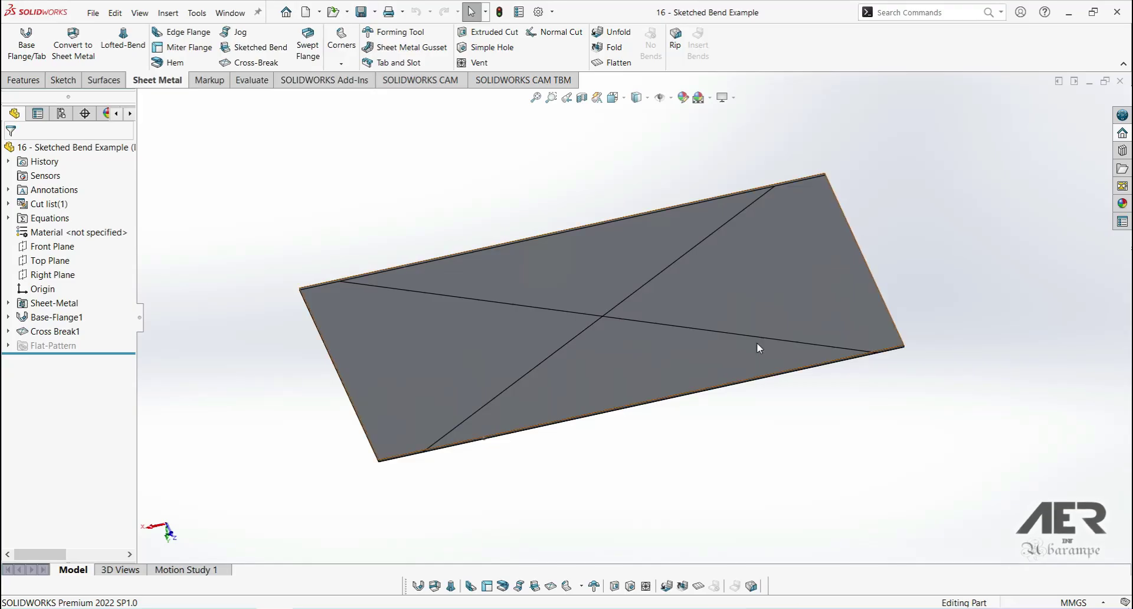
{"action": "middle_click_drag", "start_coordinate": [614, 352], "coordinate": [609, 388]}
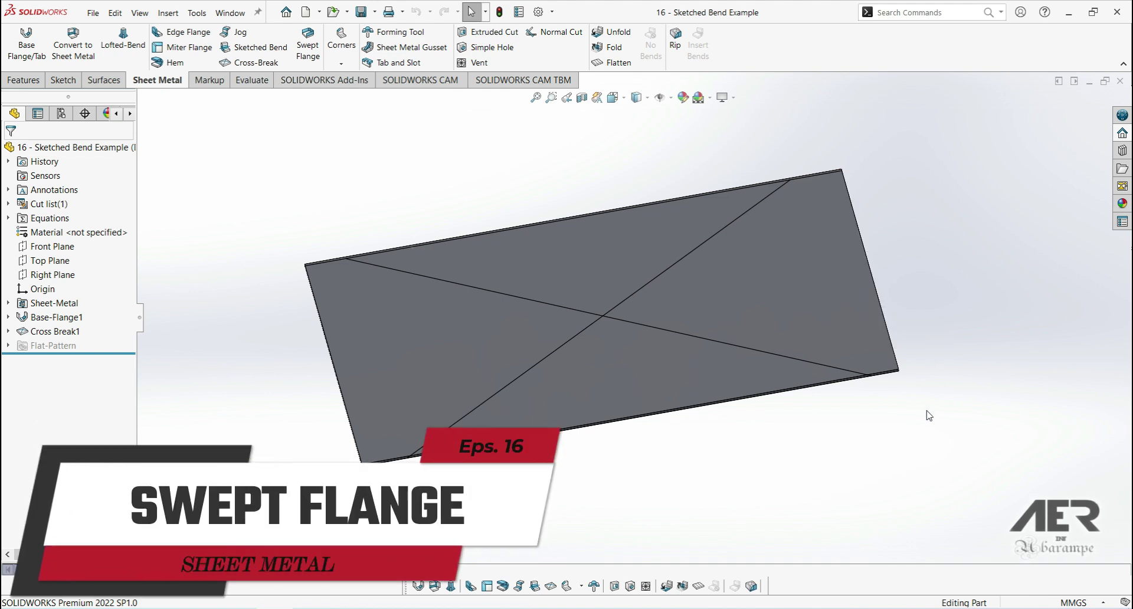
{"action": "middle_click_drag", "start_coordinate": [927, 280], "coordinate": [935, 250]}
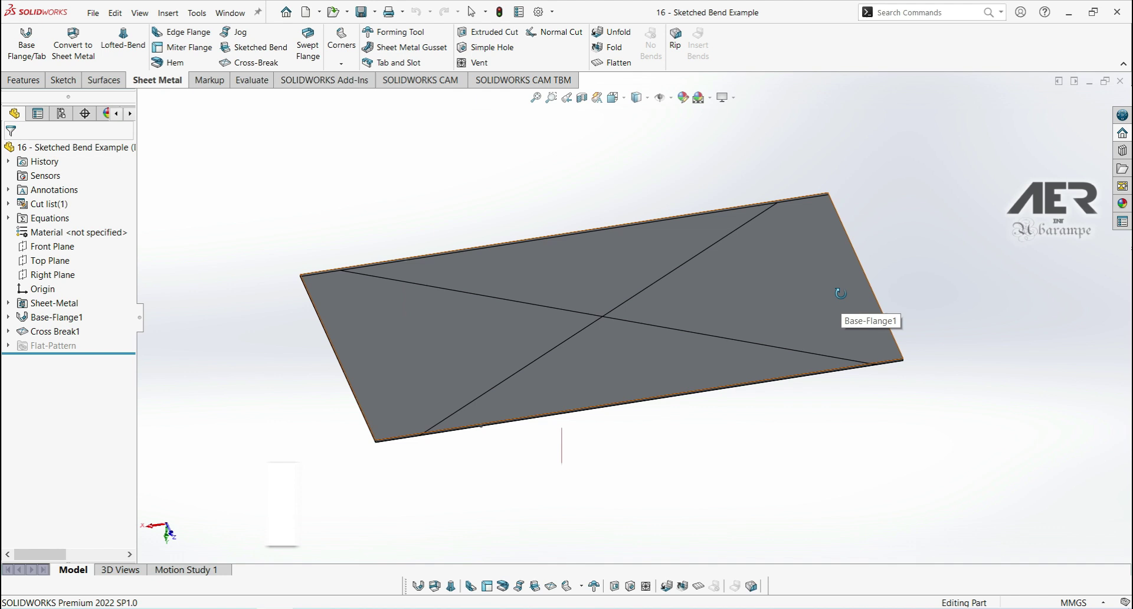
{"action": "middle_click_drag", "start_coordinate": [844, 298], "coordinate": [836, 328]}
{"action": "middle_click_drag", "start_coordinate": [799, 362], "coordinate": [372, 378]}
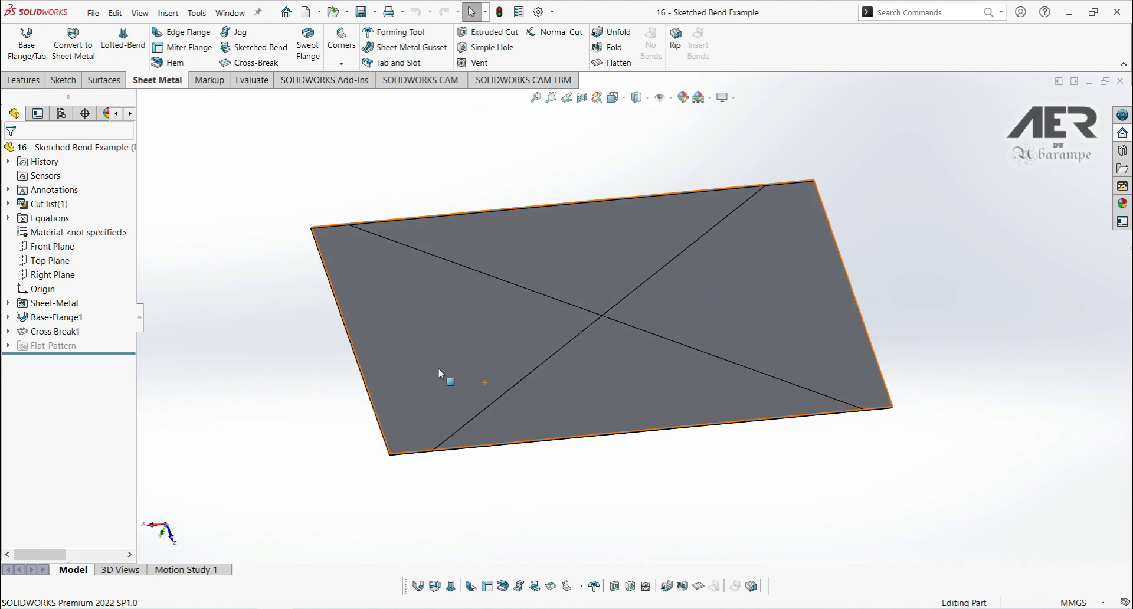
{"action": "middle_click_drag", "start_coordinate": [444, 445], "coordinate": [416, 363]}
{"action": "mouse_move", "coordinate": [878, 434]}
{"action": "middle_mouse_down"}
{"action": "mouse_move", "coordinate": [873, 450]}
{"action": "mouse_move", "coordinate": [911, 386]}
{"action": "mouse_move", "coordinate": [918, 412]}
{"action": "mouse_move", "coordinate": [891, 423]}
{"action": "mouse_move", "coordinate": [889, 437]}
{"action": "middle_mouse_up"}
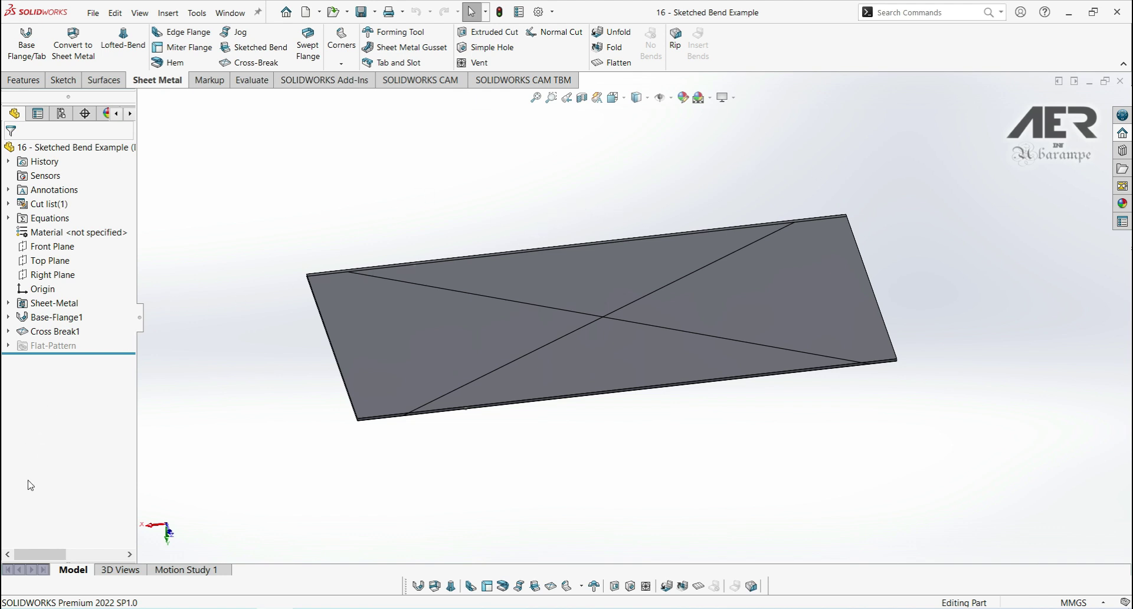
Step: Delete the Cross Break1 feature together with its dependent sketch
{"action": "left_click", "coordinate": [43, 333]}
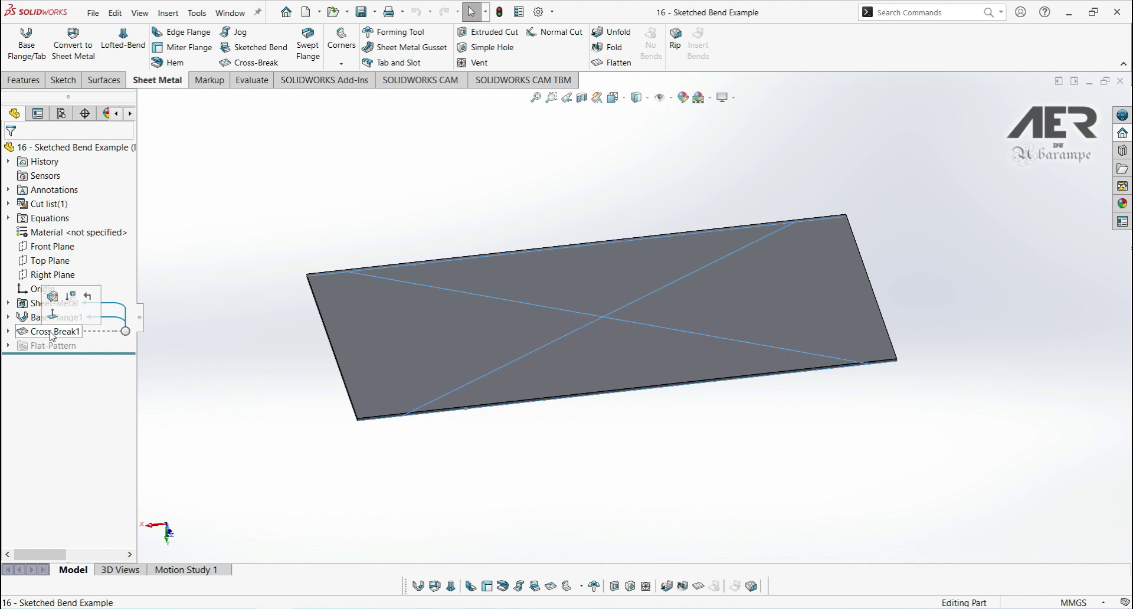
{"action": "key", "text": "Delete"}
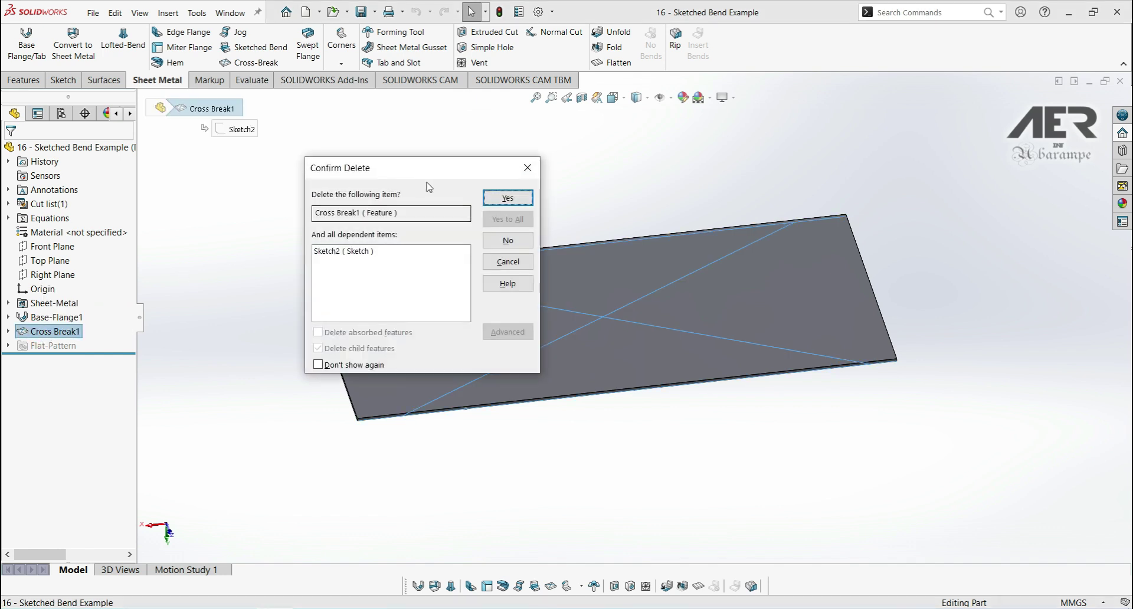
{"action": "left_click", "coordinate": [508, 198]}
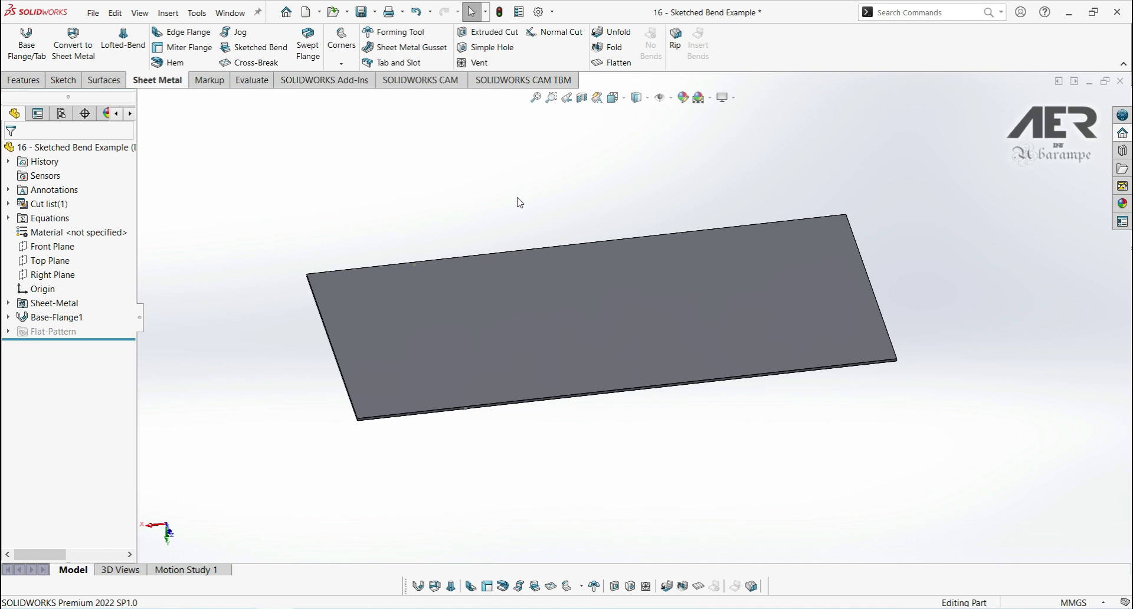
Step: Start a sketch on the thin side face along the plate's near long edge and view it straight on
{"action": "middle_click_drag", "start_coordinate": [505, 328], "coordinate": [519, 327]}
{"action": "middle_click_drag", "start_coordinate": [598, 291], "coordinate": [684, 349], "text": "ctrl"}
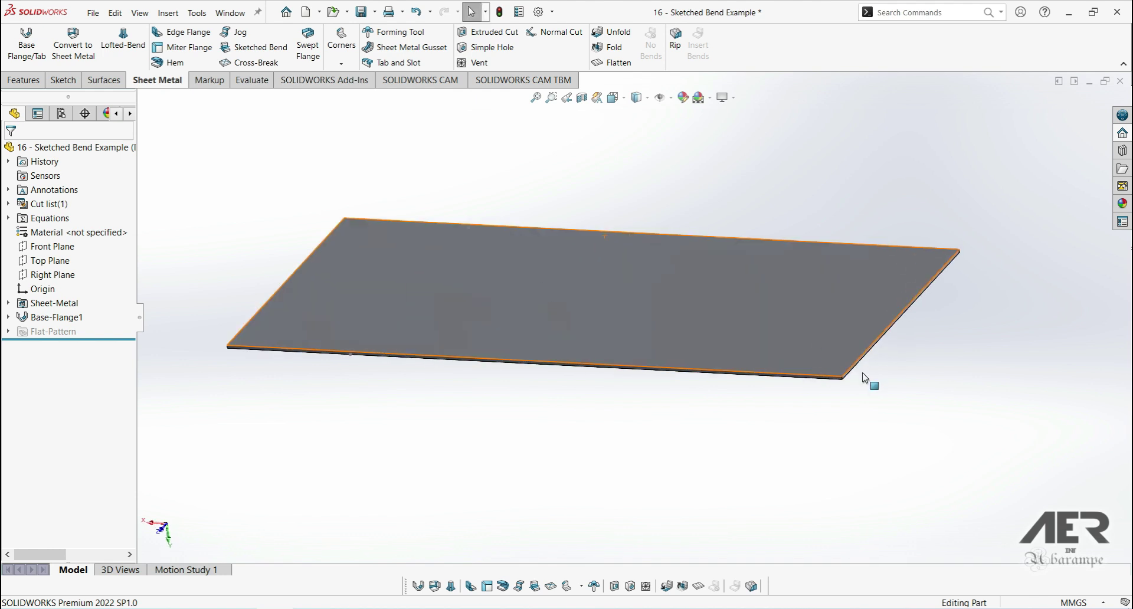
{"action": "scroll", "coordinate": [864, 380], "scroll_direction": "down", "scroll_amount": 5}
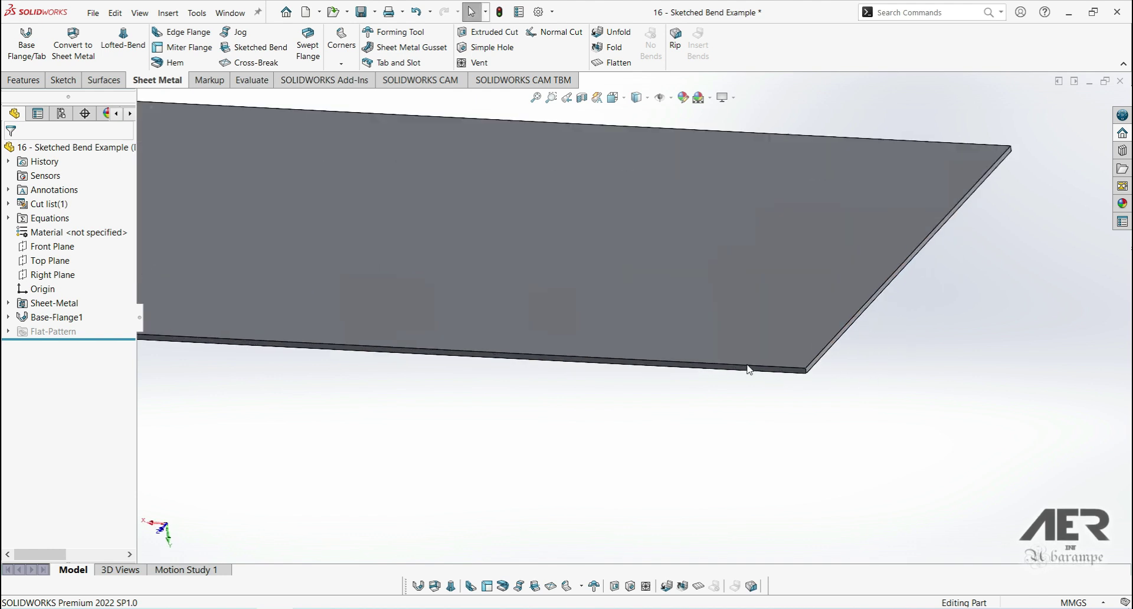
{"action": "scroll", "coordinate": [749, 370], "scroll_direction": "down", "scroll_amount": 1}
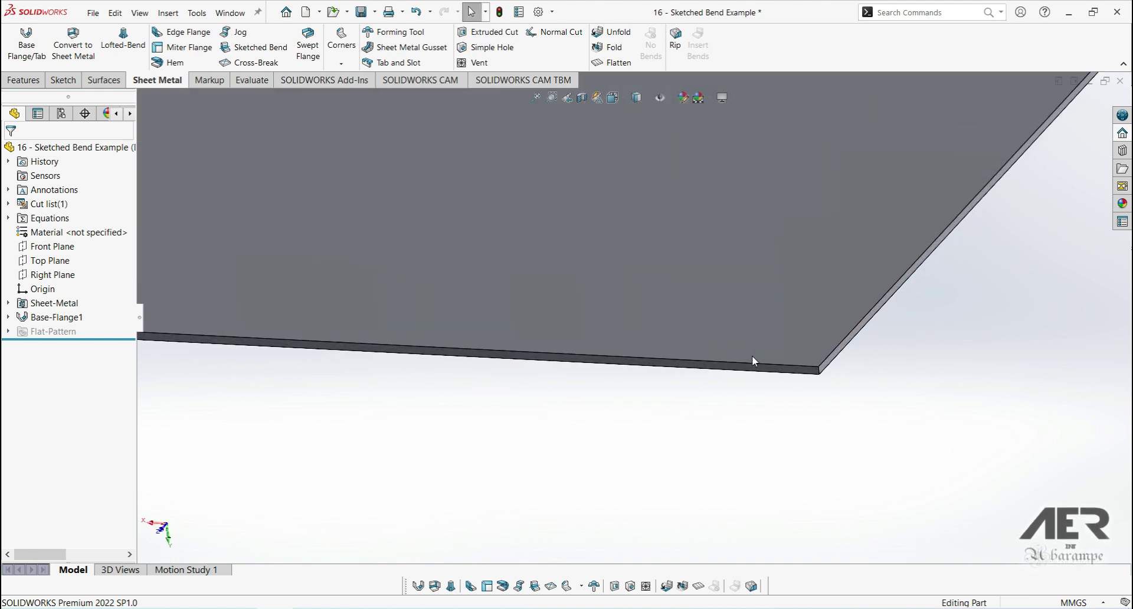
{"action": "left_click", "coordinate": [785, 372]}
{"action": "left_click", "coordinate": [837, 331]}
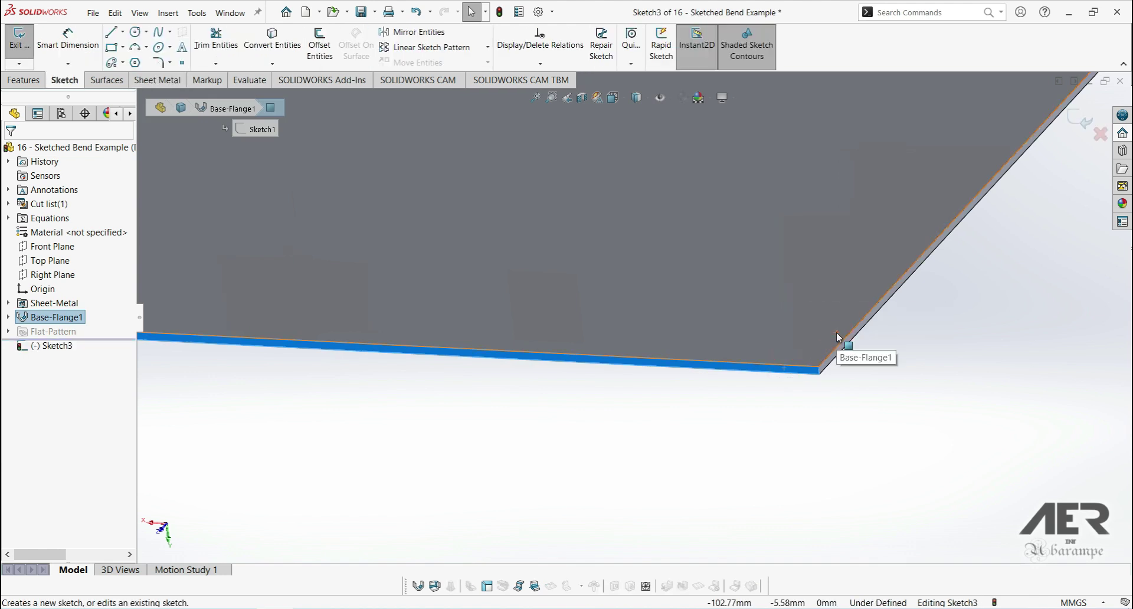
{"action": "left_click", "coordinate": [614, 97]}
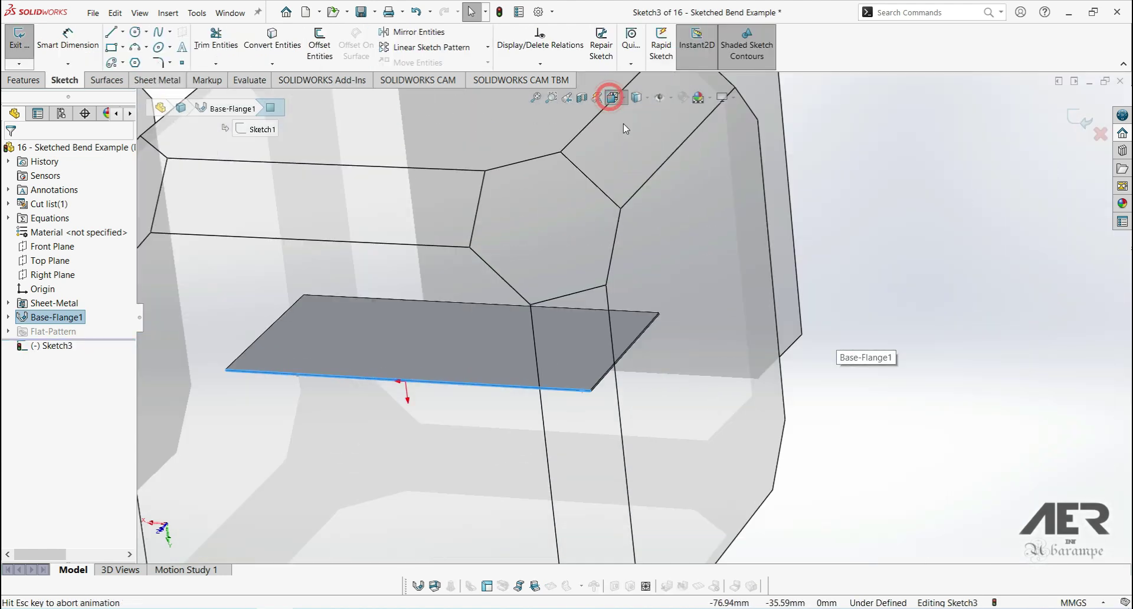
{"action": "left_click", "coordinate": [683, 165]}
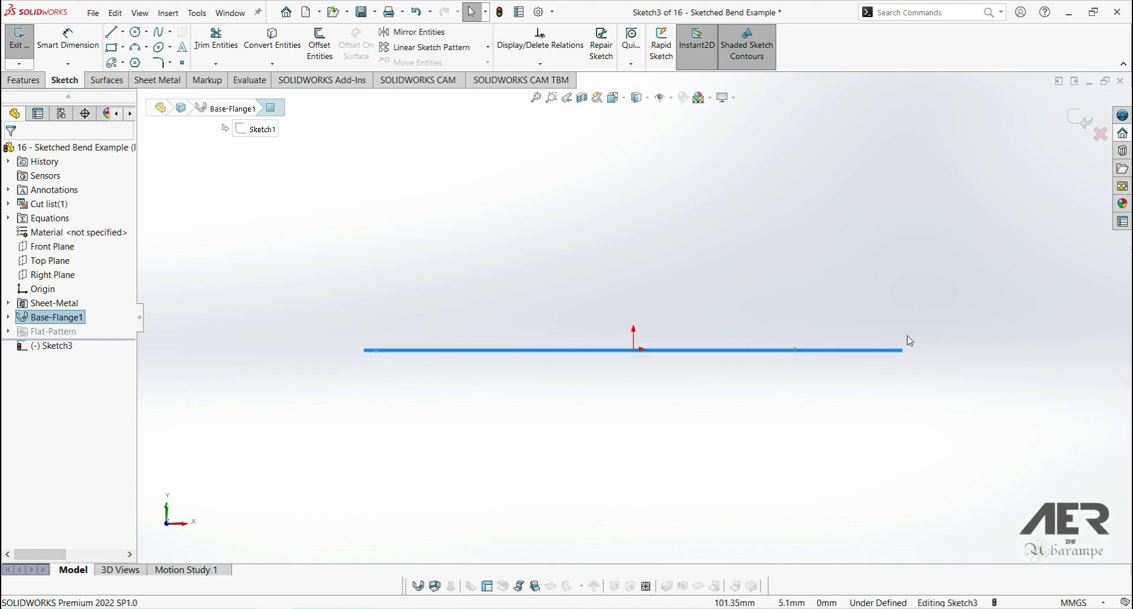
Step: Sketch a vertical line about 24 mm up from the plate's end corner, continued by a horizontal line about 15 mm outward
{"action": "scroll", "coordinate": [909, 340], "scroll_direction": "down", "scroll_amount": 5}
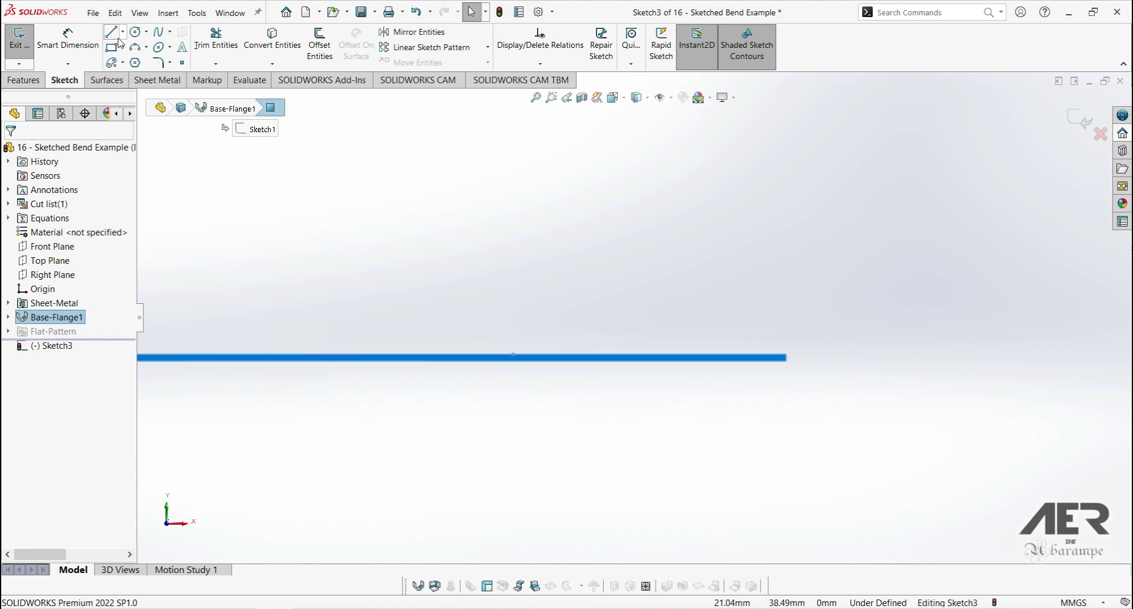
{"action": "scroll", "coordinate": [830, 342], "scroll_direction": "down", "scroll_amount": 2}
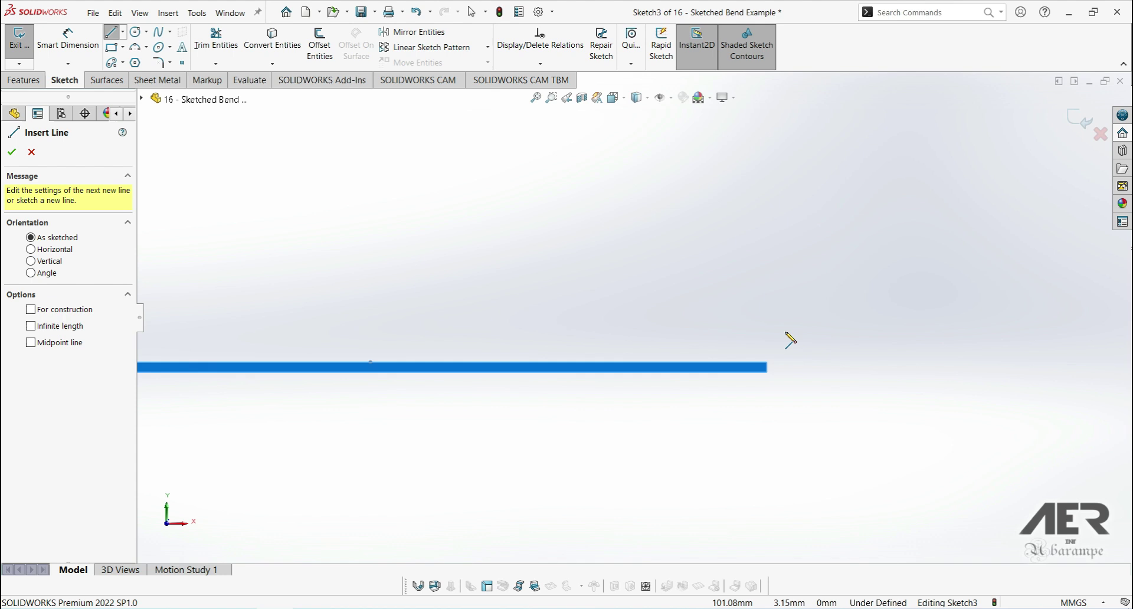
{"action": "scroll", "coordinate": [802, 346], "scroll_direction": "up", "scroll_amount": 1}
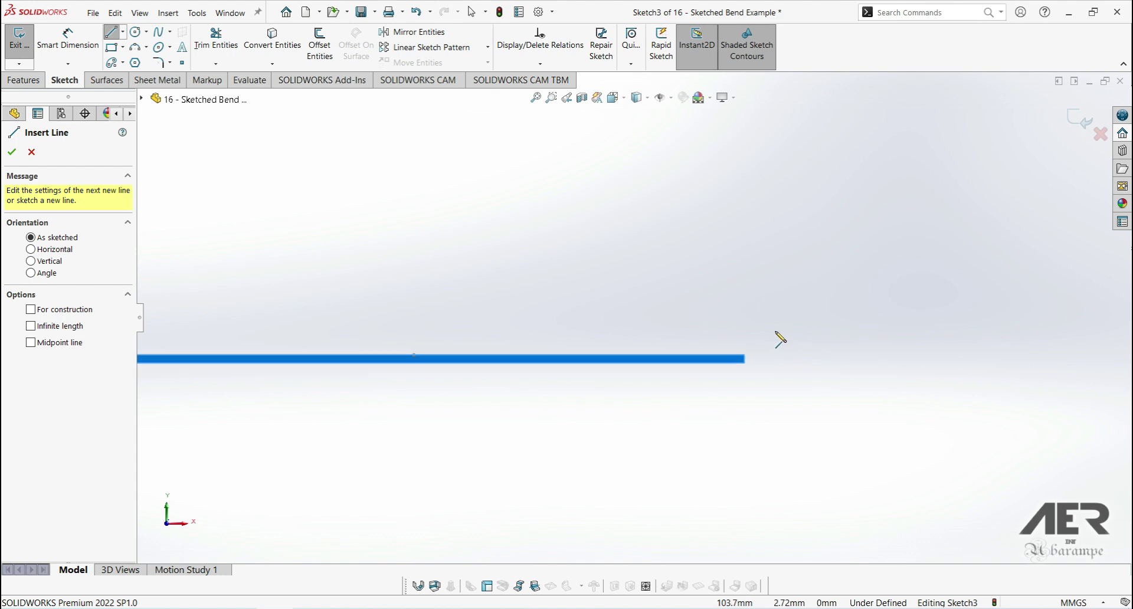
{"action": "left_click", "coordinate": [745, 358]}
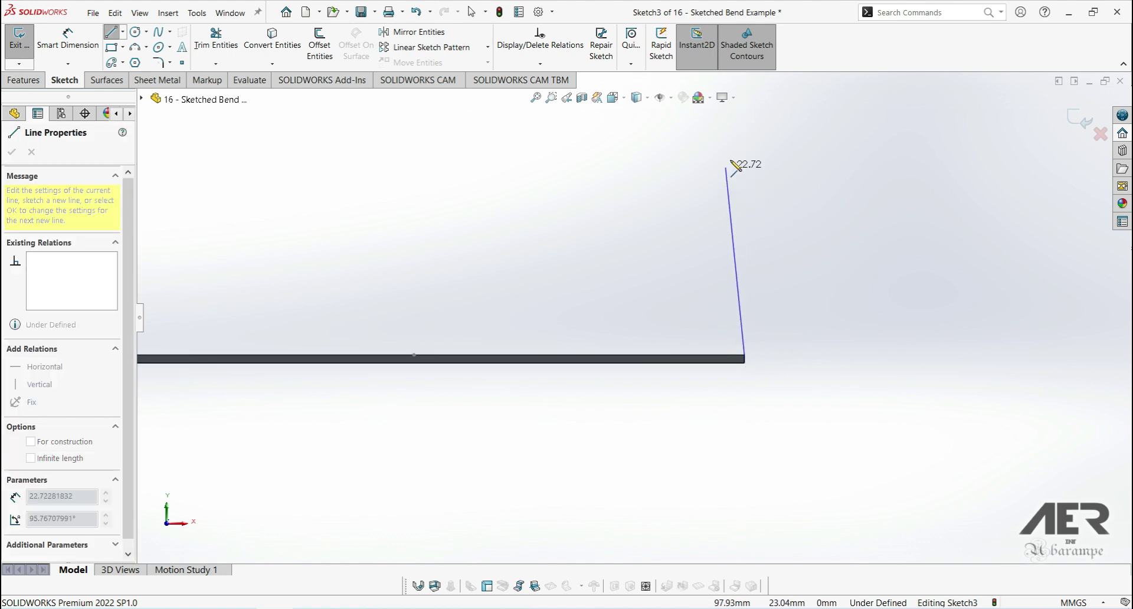
{"action": "left_click", "coordinate": [745, 157]}
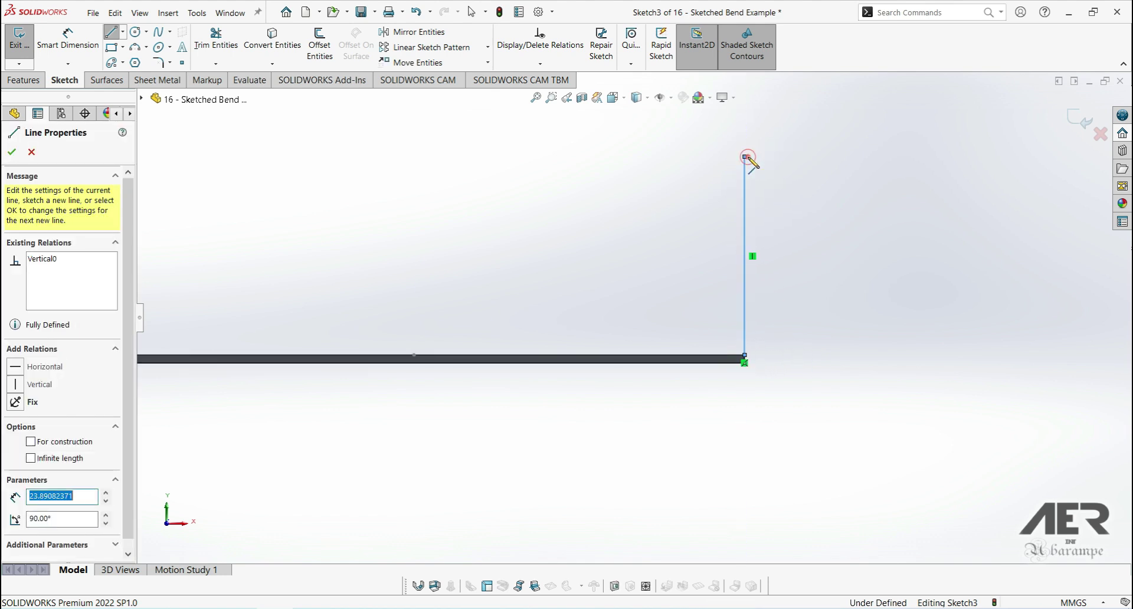
{"action": "left_click", "coordinate": [865, 157]}
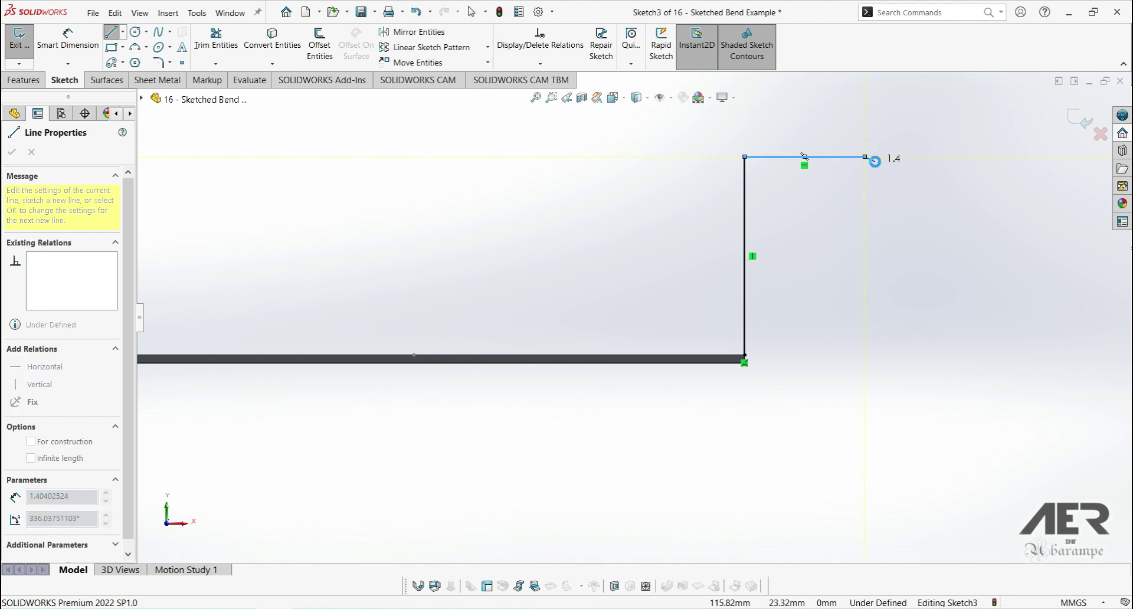
{"action": "key", "text": "Escape"}
Step: Dimension the vertical profile line to 30 mm
{"action": "left_click", "coordinate": [68, 41]}
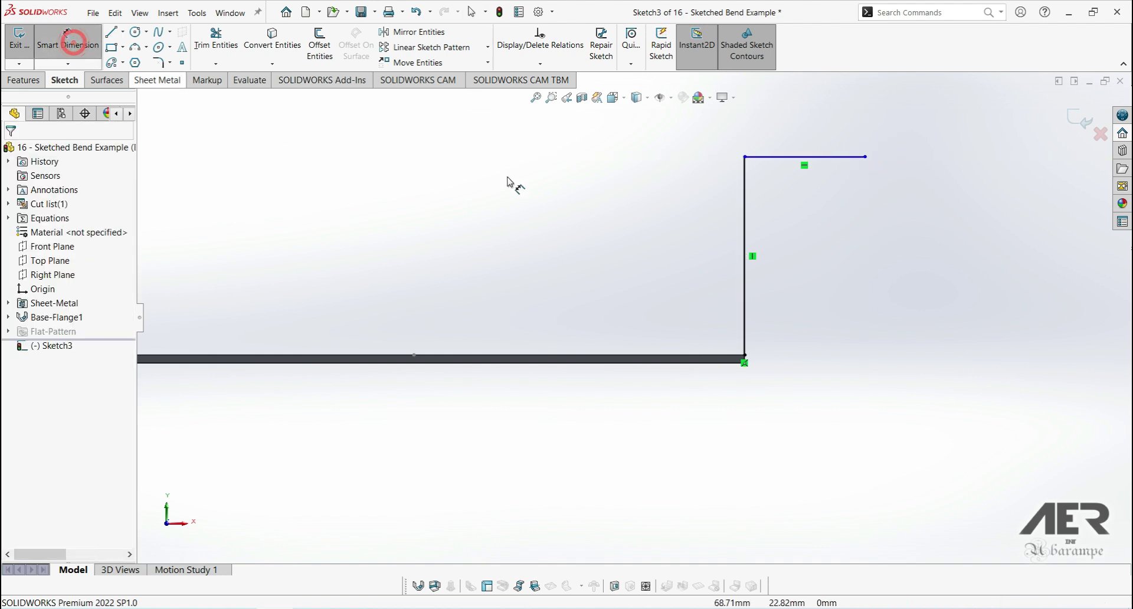
{"action": "left_click", "coordinate": [746, 226]}
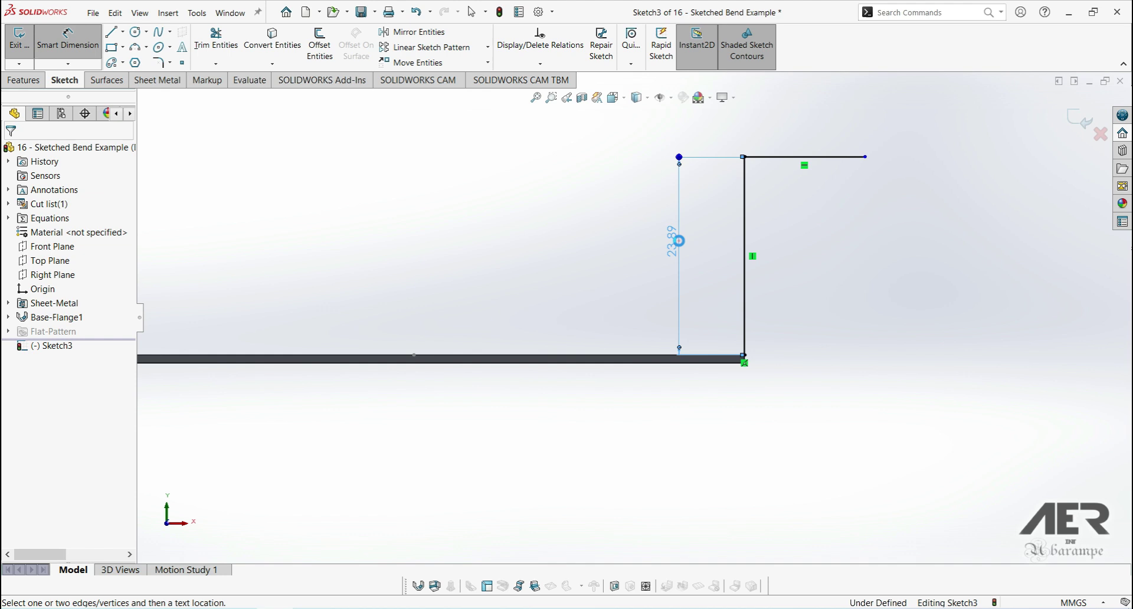
{"action": "left_click", "coordinate": [678, 240]}
{"action": "type", "text": "30"}
{"action": "key", "text": "Return"}
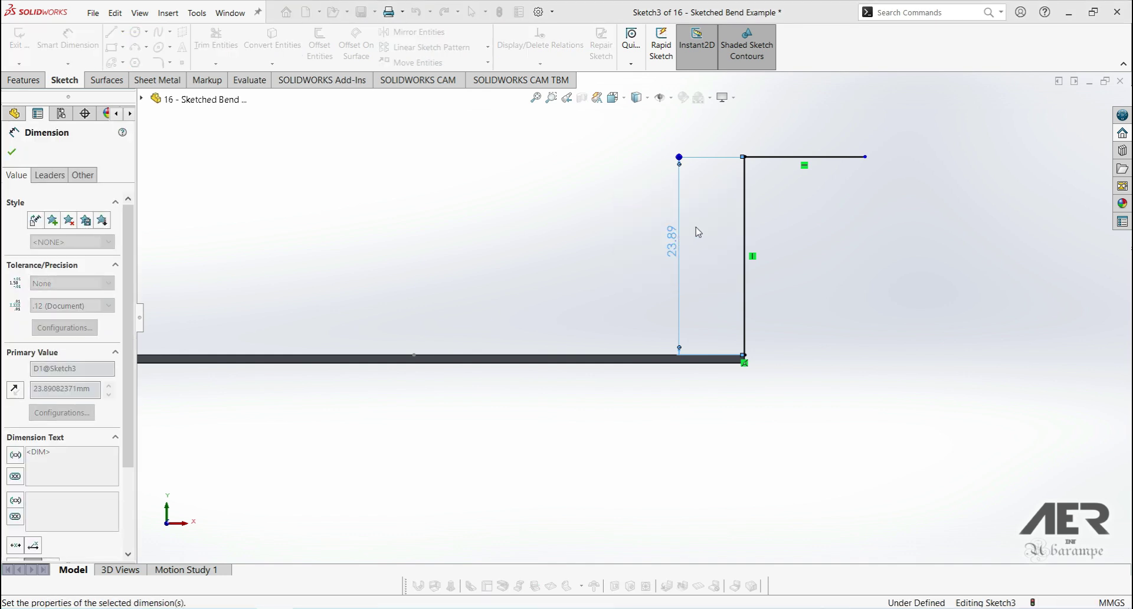
Step: Dimension the horizontal profile line to 20 mm and exit the sketch
{"action": "left_click", "coordinate": [780, 209]}
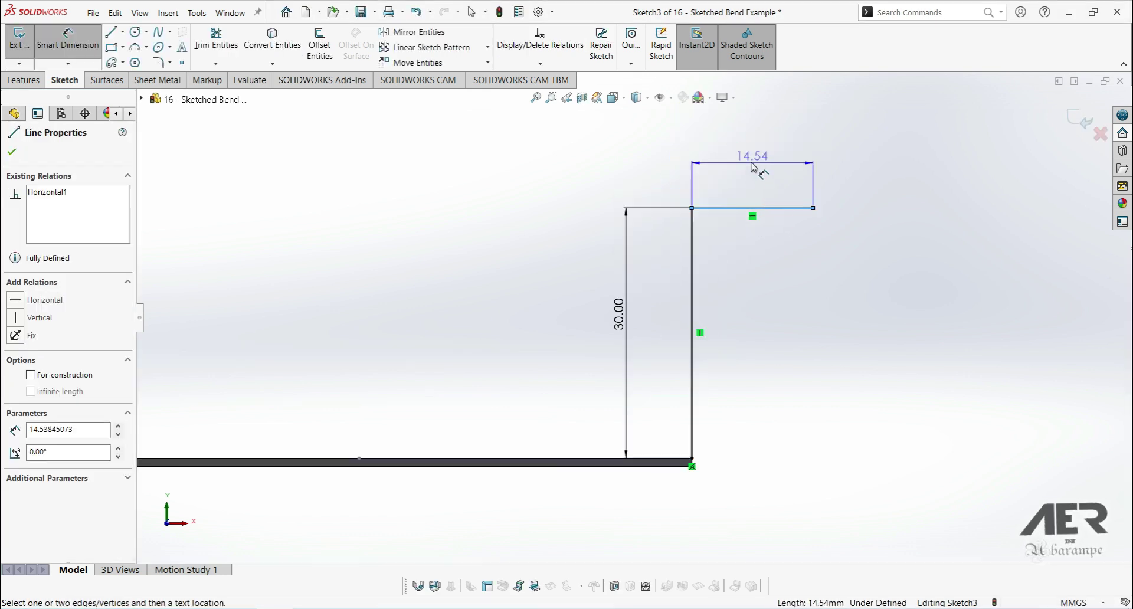
{"action": "left_click", "coordinate": [758, 164]}
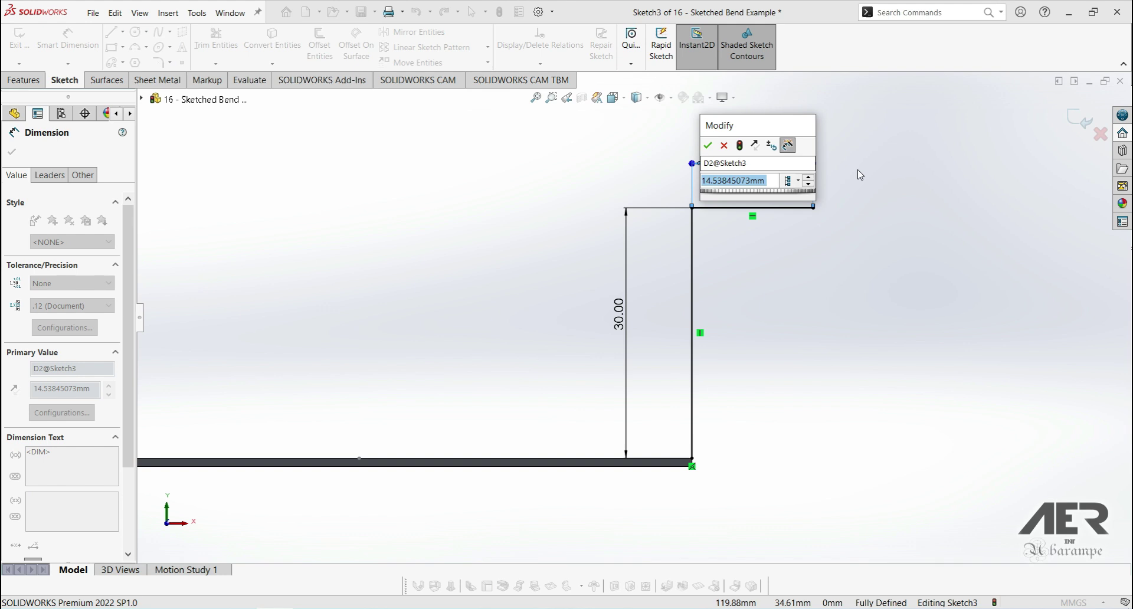
{"action": "type", "text": "20"}
{"action": "key", "text": "Return"}
{"action": "type", "text": "20"}
{"action": "key", "text": "Return"}
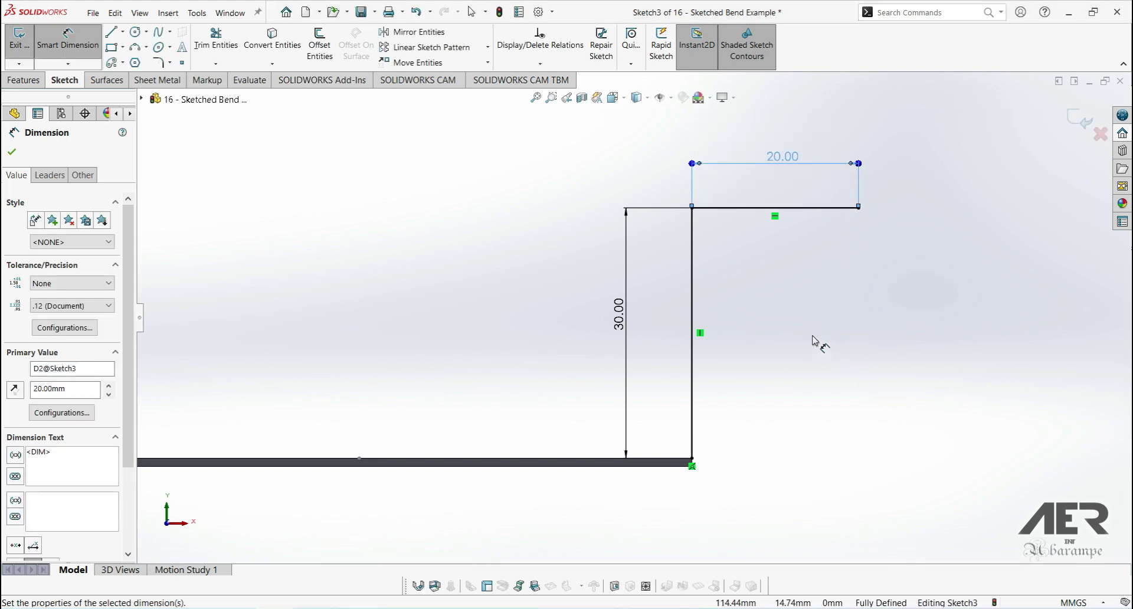
{"action": "scroll", "coordinate": [669, 319], "scroll_direction": "up", "scroll_amount": 2}
{"action": "middle_click_drag", "start_coordinate": [445, 305], "coordinate": [466, 323]}
{"action": "scroll", "coordinate": [466, 323], "scroll_direction": "up", "scroll_amount": 5}
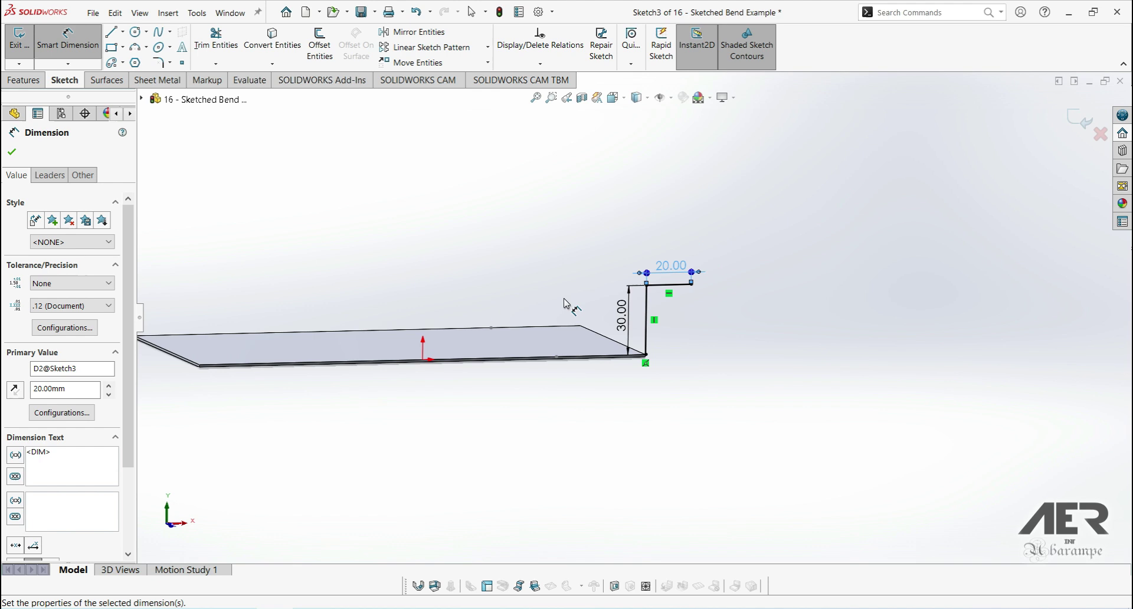
{"action": "middle_click_drag", "start_coordinate": [564, 304], "coordinate": [558, 348]}
{"action": "scroll", "coordinate": [664, 284], "scroll_direction": "down", "scroll_amount": 2}
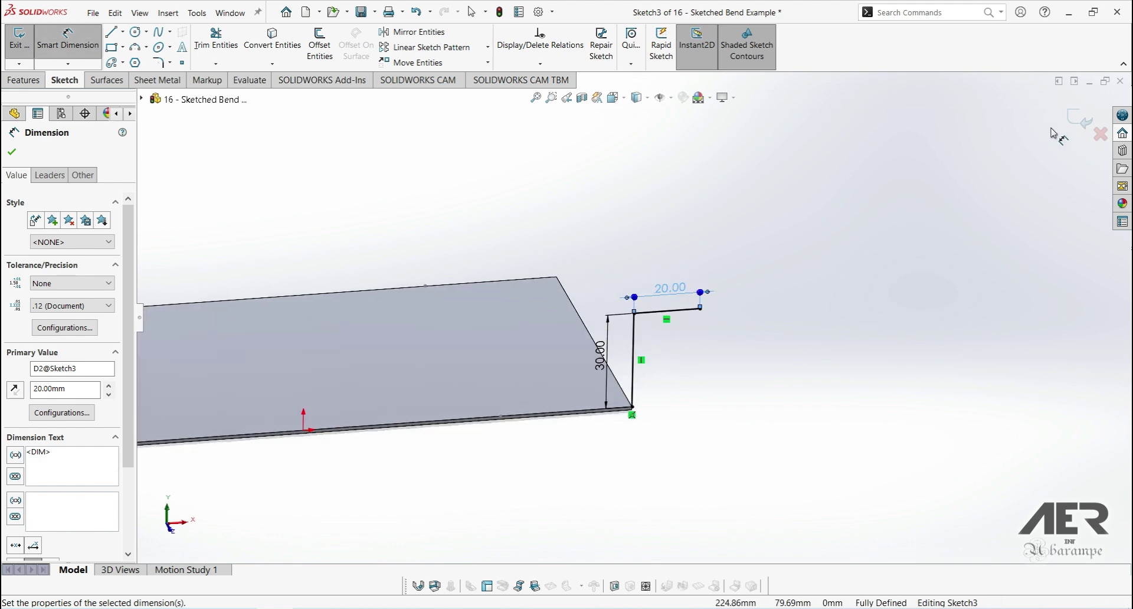
{"action": "left_click", "coordinate": [1080, 125]}
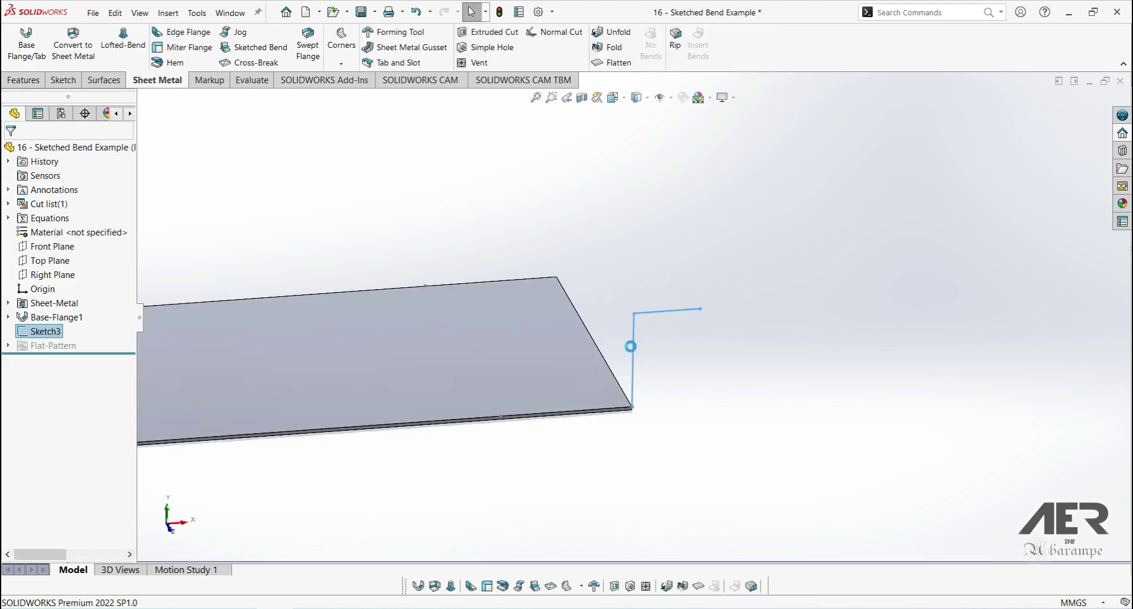
Step: Start a Swept Flange, clear its preselected profile and choose the two-line sketch at the plate's corner as the profile
{"action": "scroll", "coordinate": [571, 300], "scroll_direction": "up", "scroll_amount": 4}
{"action": "scroll", "coordinate": [309, 321], "scroll_direction": "down", "scroll_amount": 2}
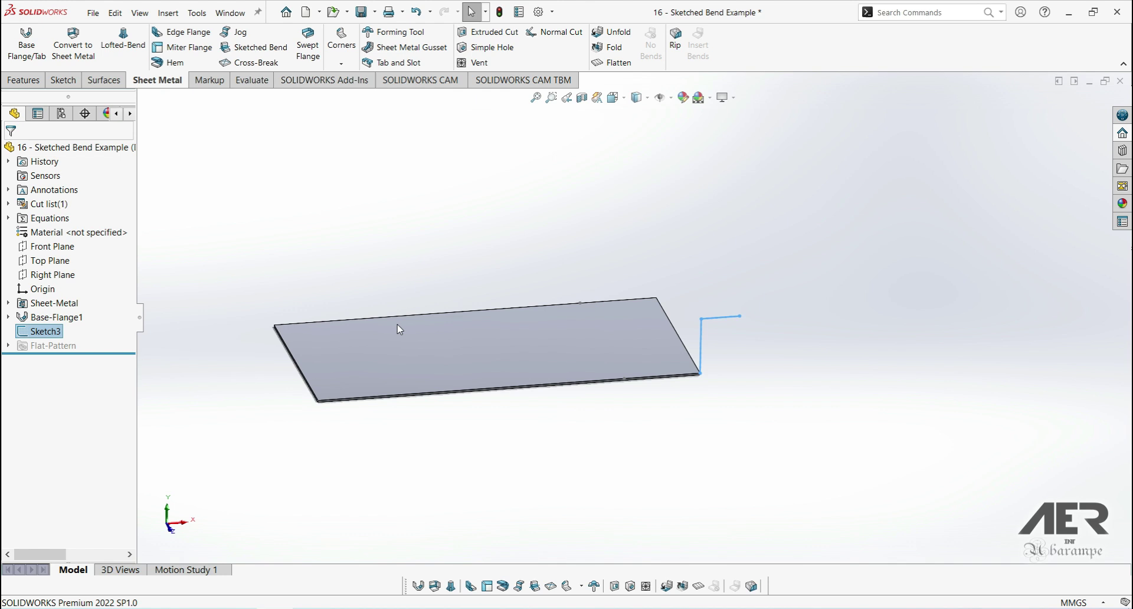
{"action": "scroll", "coordinate": [757, 302], "scroll_direction": "down", "scroll_amount": 1}
{"action": "scroll", "coordinate": [300, 382], "scroll_direction": "down", "scroll_amount": 1}
{"action": "scroll", "coordinate": [300, 382], "scroll_direction": "up", "scroll_amount": 2}
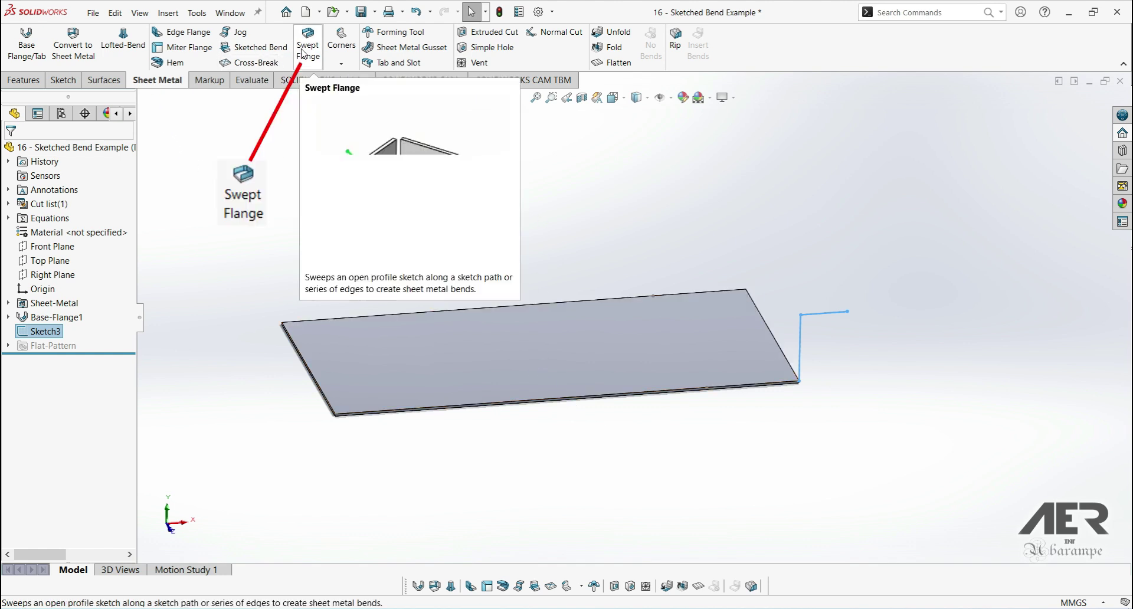
{"action": "left_click", "coordinate": [305, 54]}
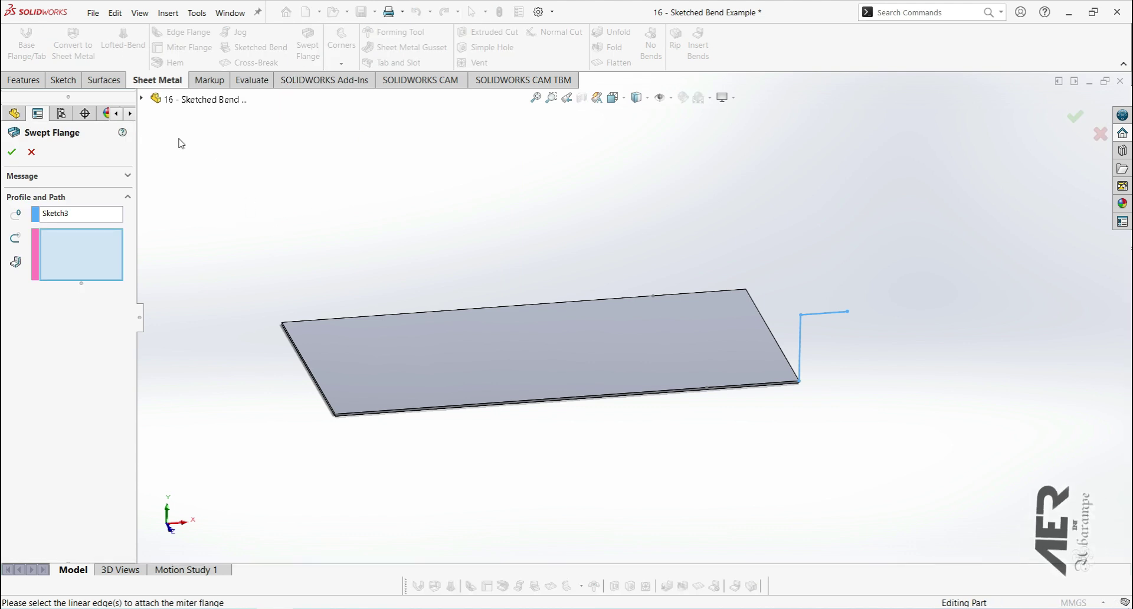
{"action": "left_click", "coordinate": [82, 215]}
{"action": "key", "text": "Delete"}
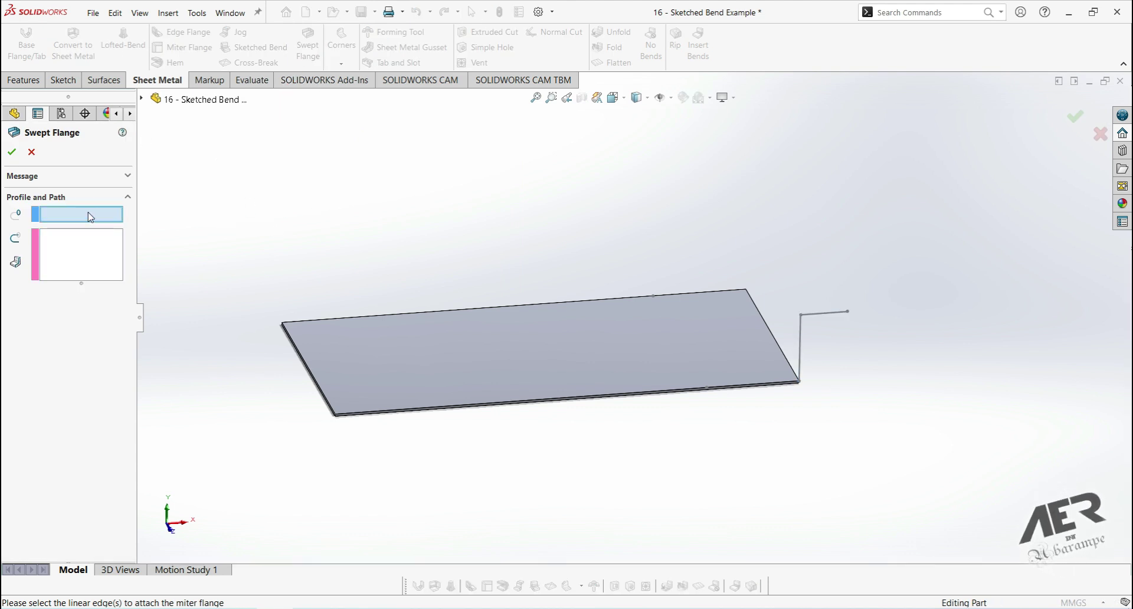
{"action": "left_click", "coordinate": [798, 346]}
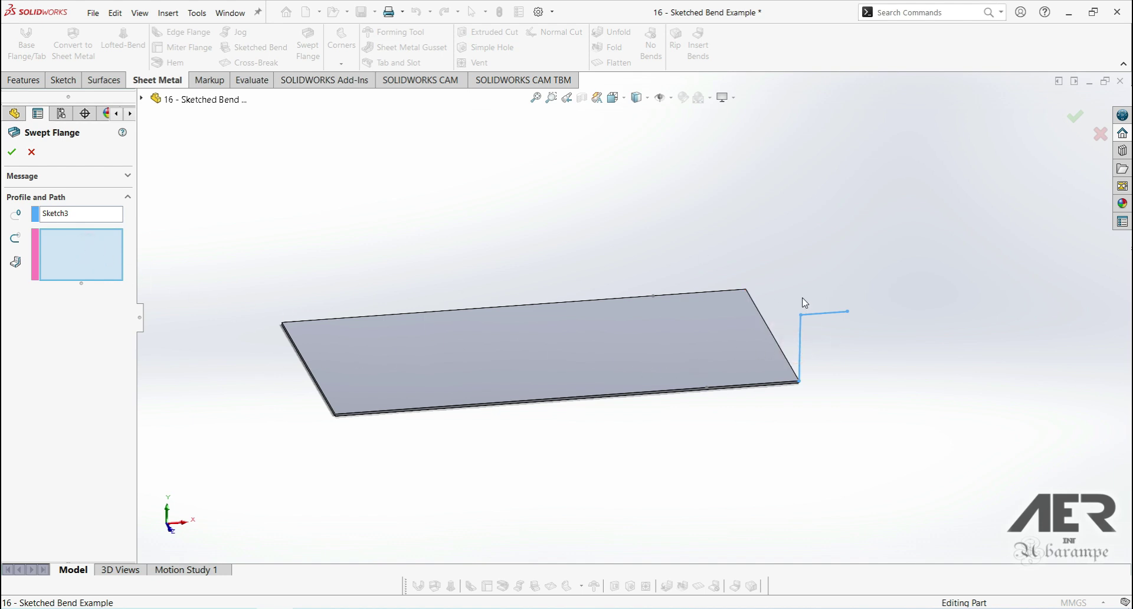
Step: Choose all four edges of the plate's face as the swept flange's path
{"action": "left_click", "coordinate": [771, 340]}
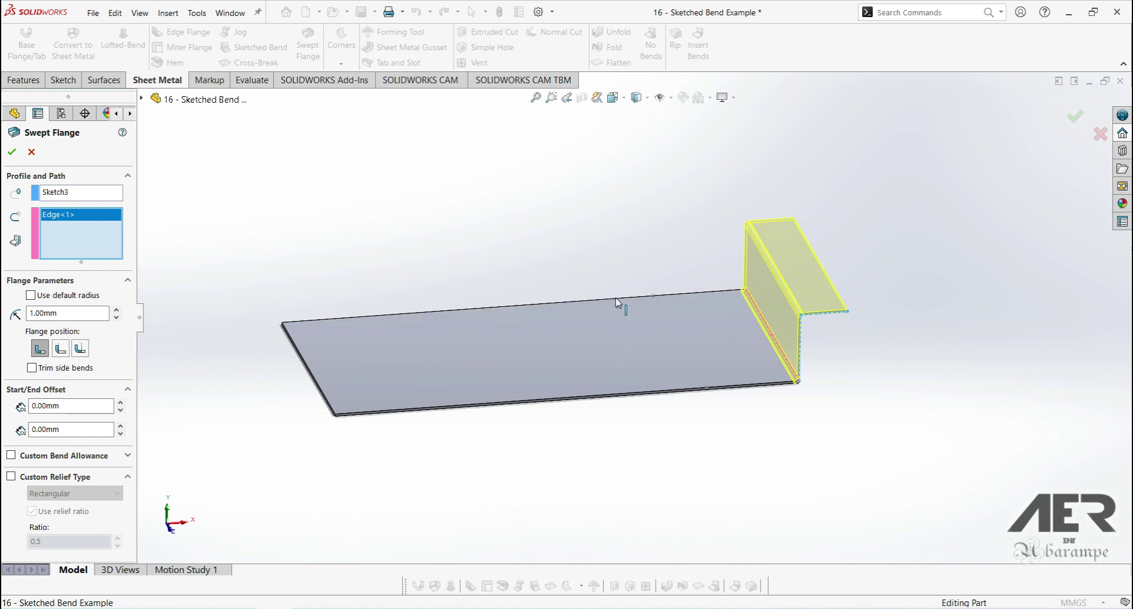
{"action": "left_click", "coordinate": [582, 299]}
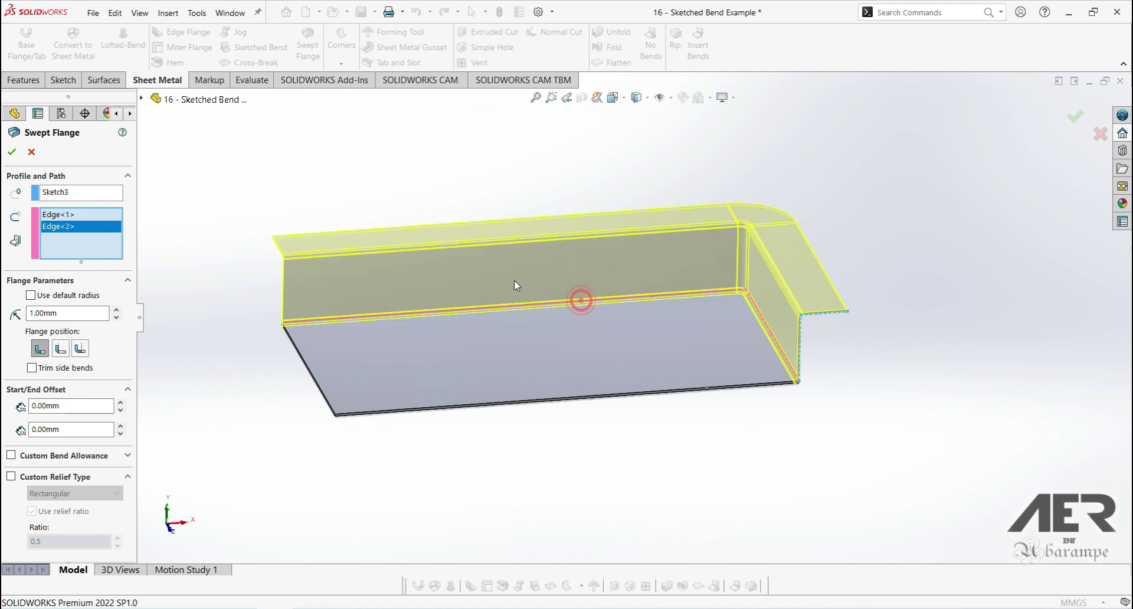
{"action": "left_click", "coordinate": [315, 384]}
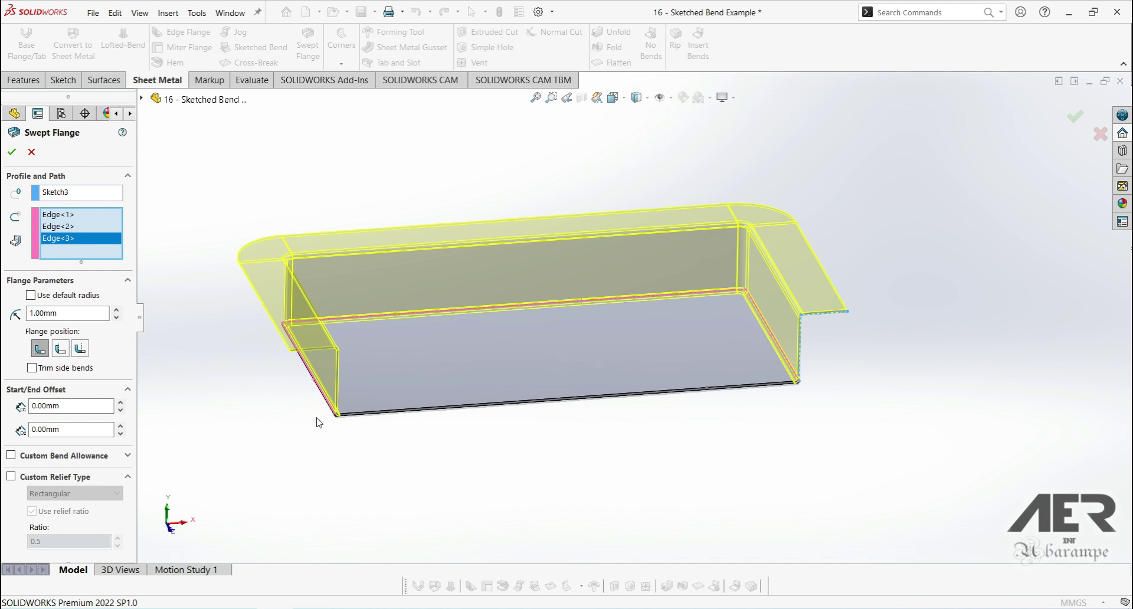
{"action": "left_click", "coordinate": [395, 417]}
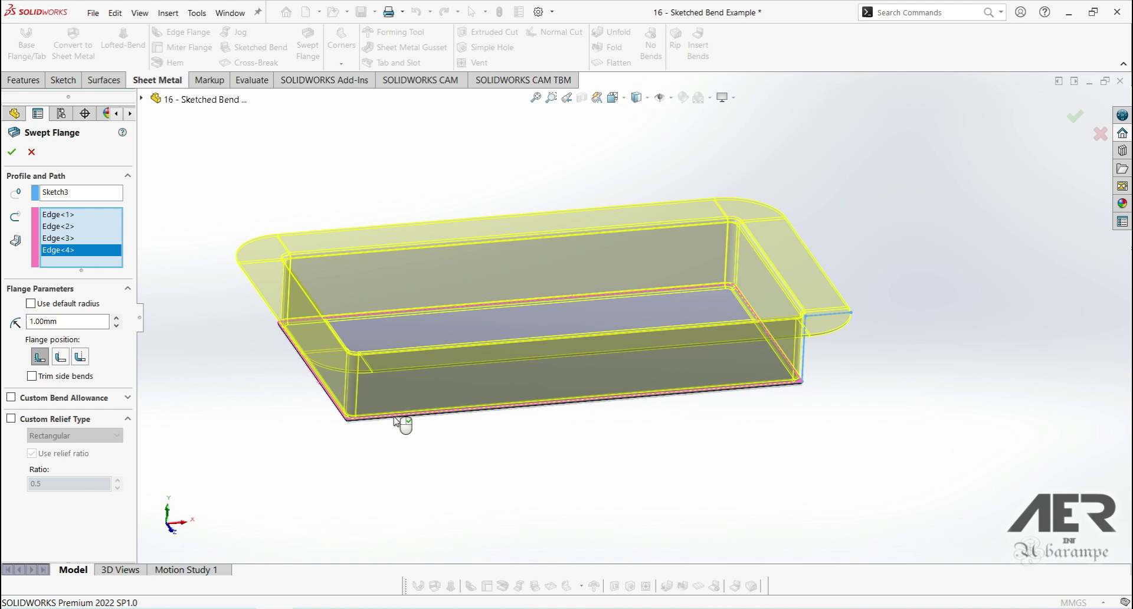
{"action": "middle_click_drag", "start_coordinate": [505, 313], "coordinate": [273, 232]}
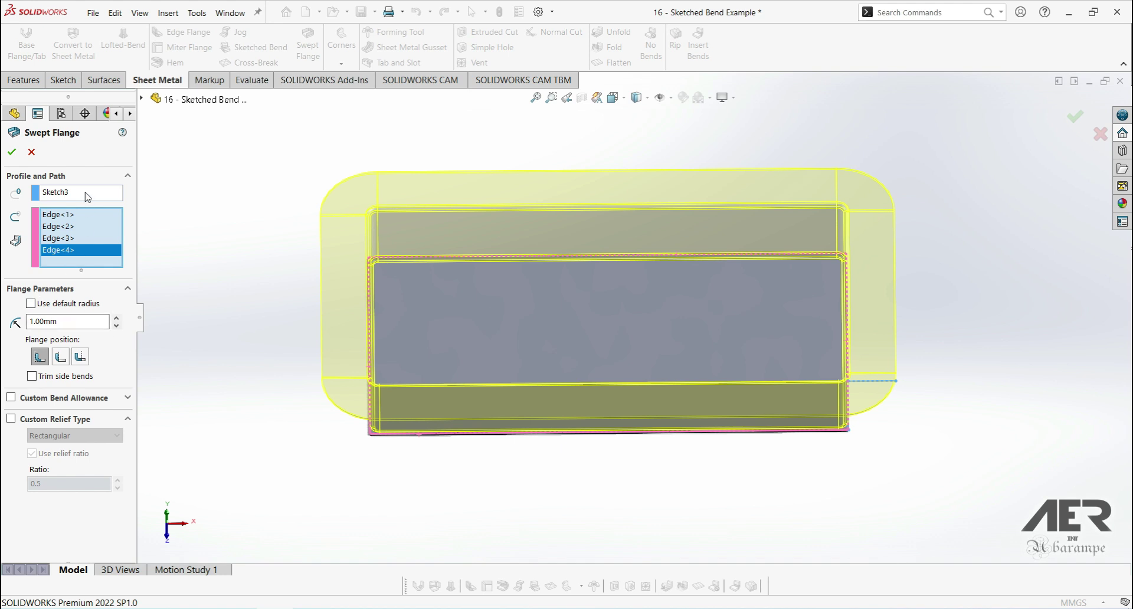
Step: Use the default bend radius and the Bend Outside flange position, and finish the swept flange
{"action": "left_click", "coordinate": [116, 318]}
{"action": "left_click", "coordinate": [118, 326]}
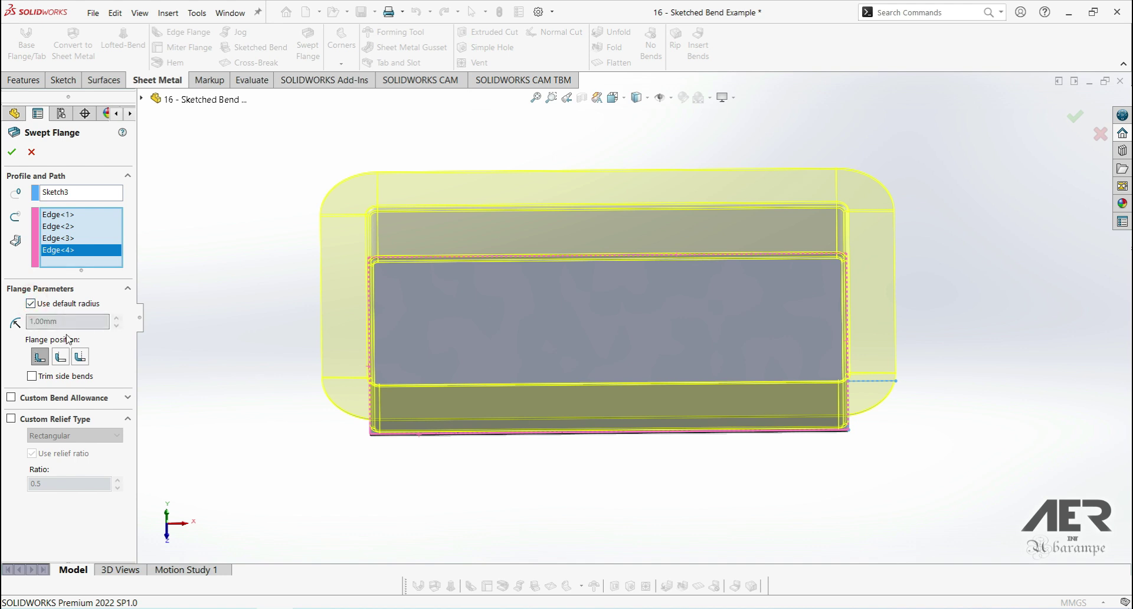
{"action": "left_click", "coordinate": [82, 359]}
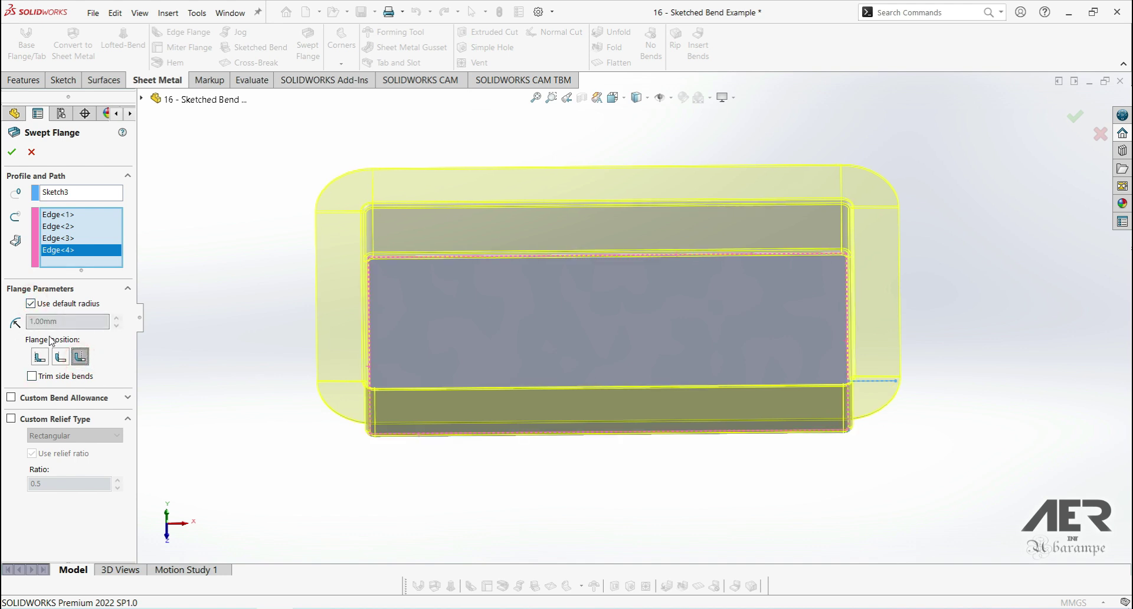
{"action": "left_click", "coordinate": [60, 357]}
{"action": "left_click", "coordinate": [80, 357]}
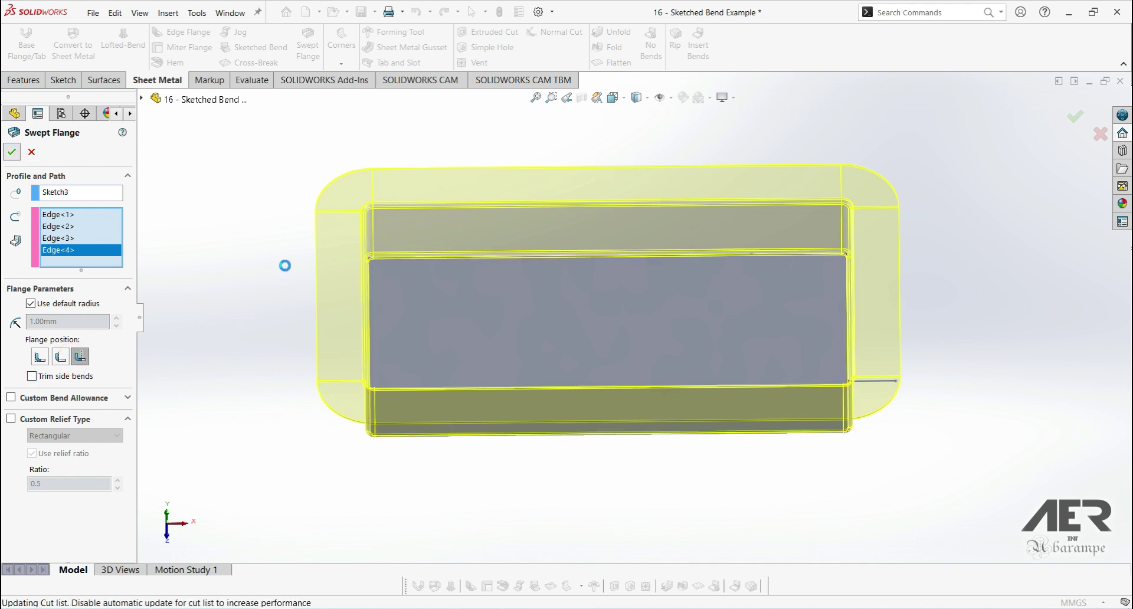
{"action": "middle_click_drag", "start_coordinate": [383, 407], "coordinate": [447, 412]}
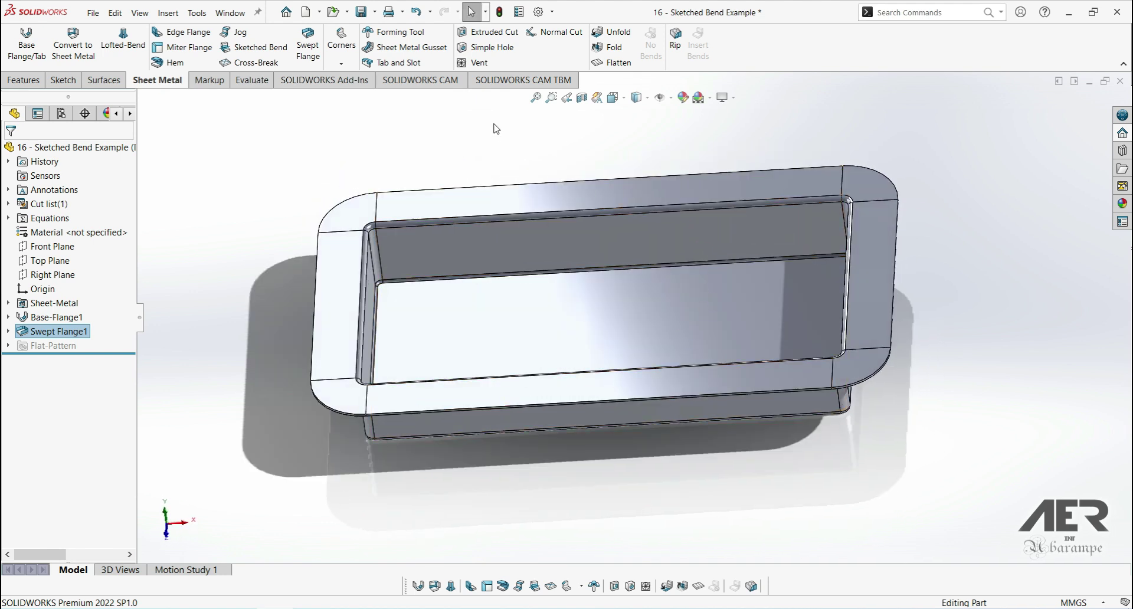
Step: Flatten the part to examine the swept flange's flat pattern, and return it to the folded state
{"action": "left_click", "coordinate": [616, 63]}
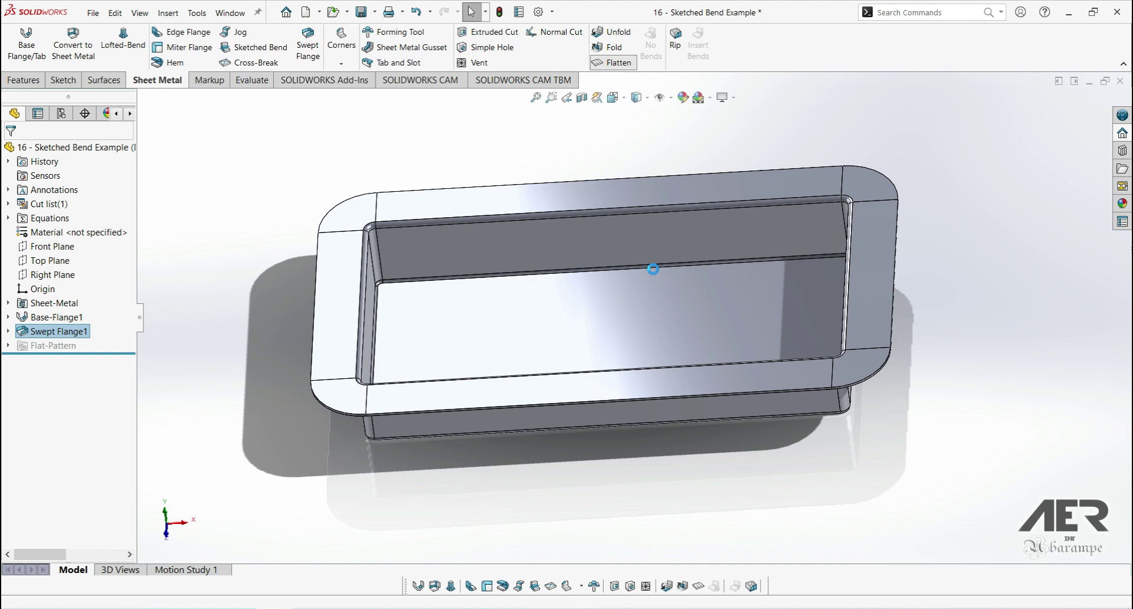
{"action": "middle_click_drag", "start_coordinate": [605, 358], "coordinate": [595, 385]}
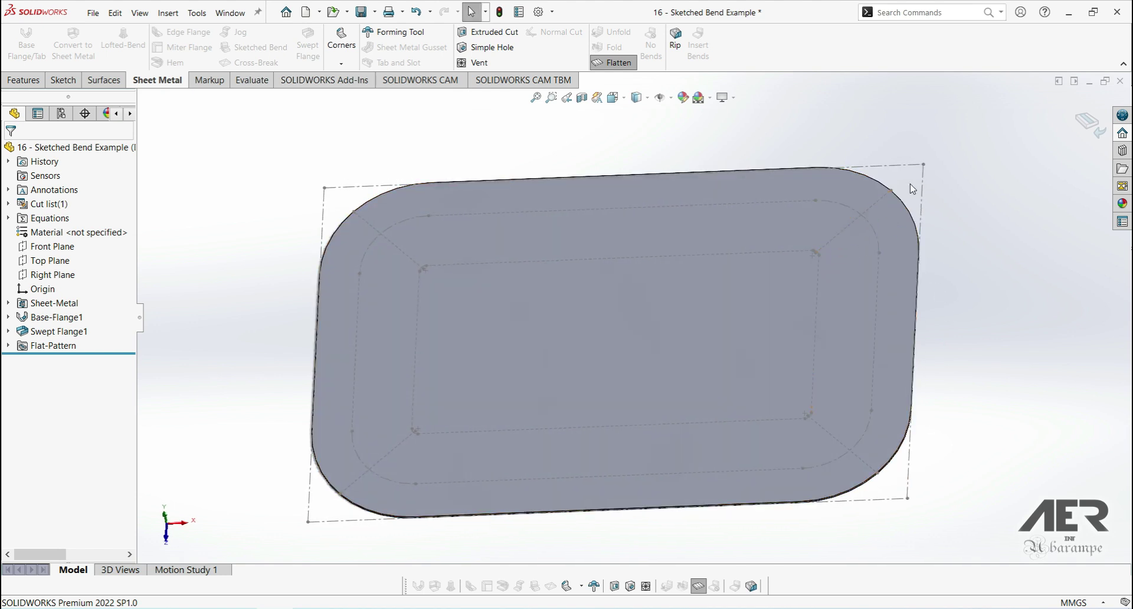
{"action": "middle_click_drag", "start_coordinate": [797, 295], "coordinate": [826, 251]}
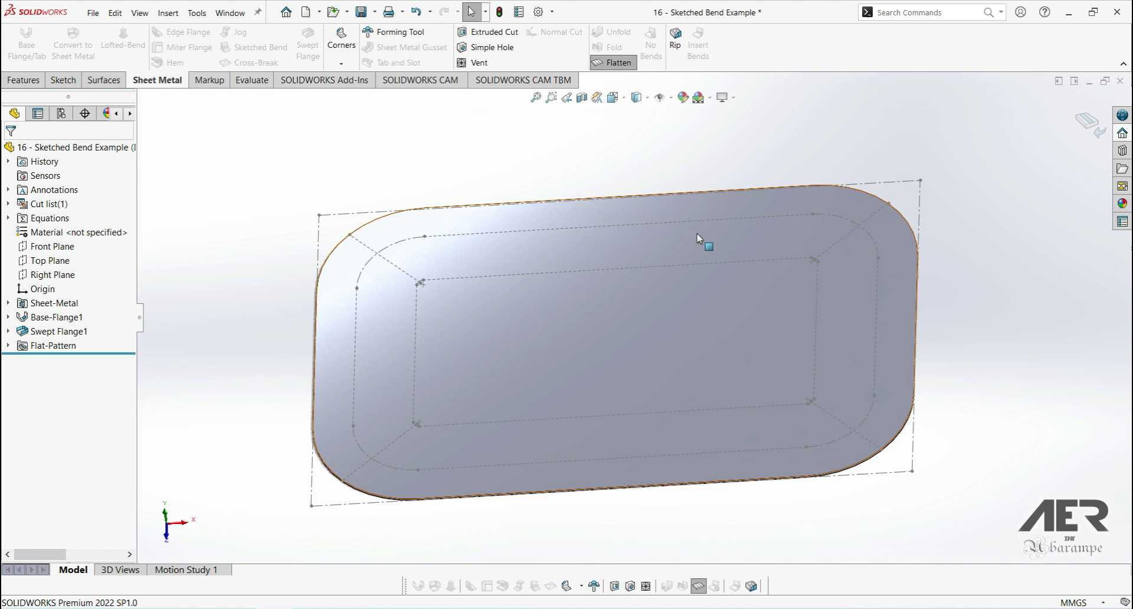
{"action": "middle_click_drag", "start_coordinate": [711, 270], "coordinate": [743, 330]}
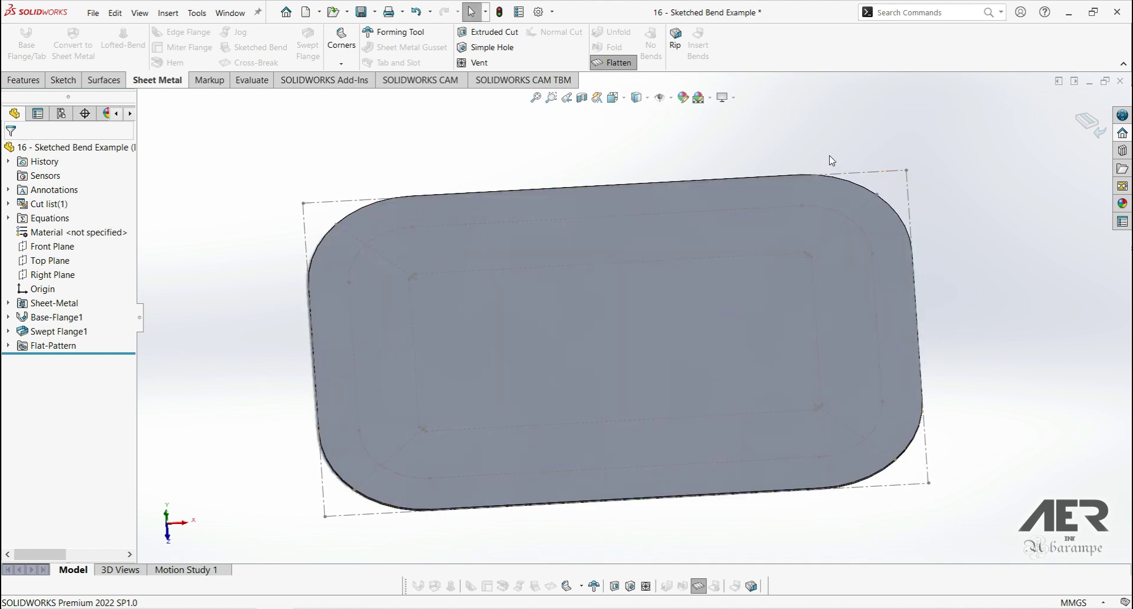
{"action": "left_click", "coordinate": [626, 63]}
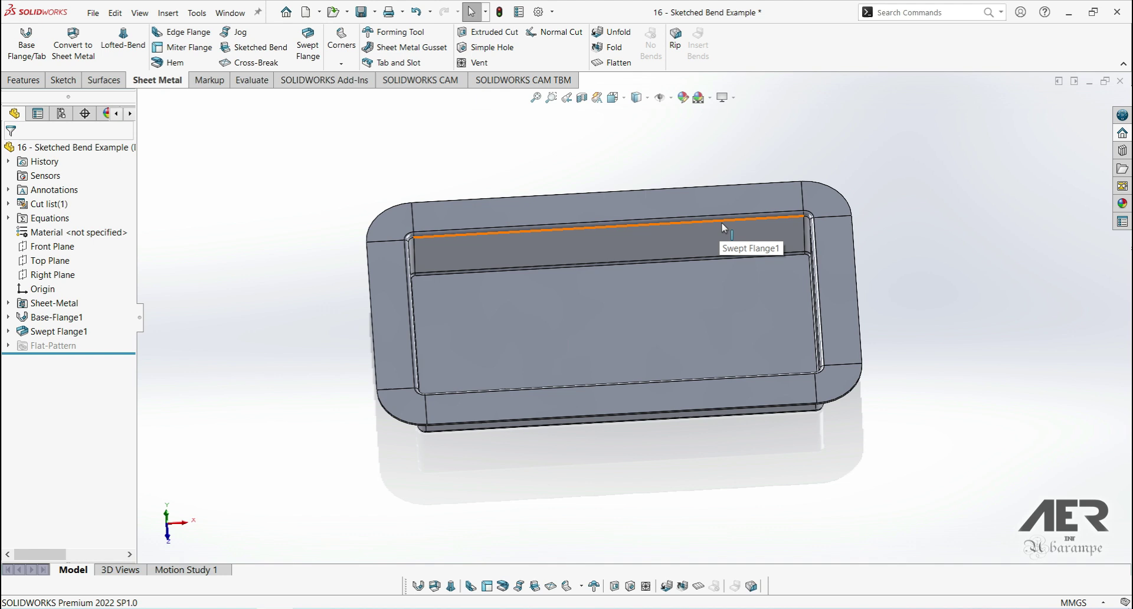
Step: Suppress the Swept Flange1 feature
{"action": "middle_click_drag", "start_coordinate": [752, 222], "coordinate": [450, 349]}
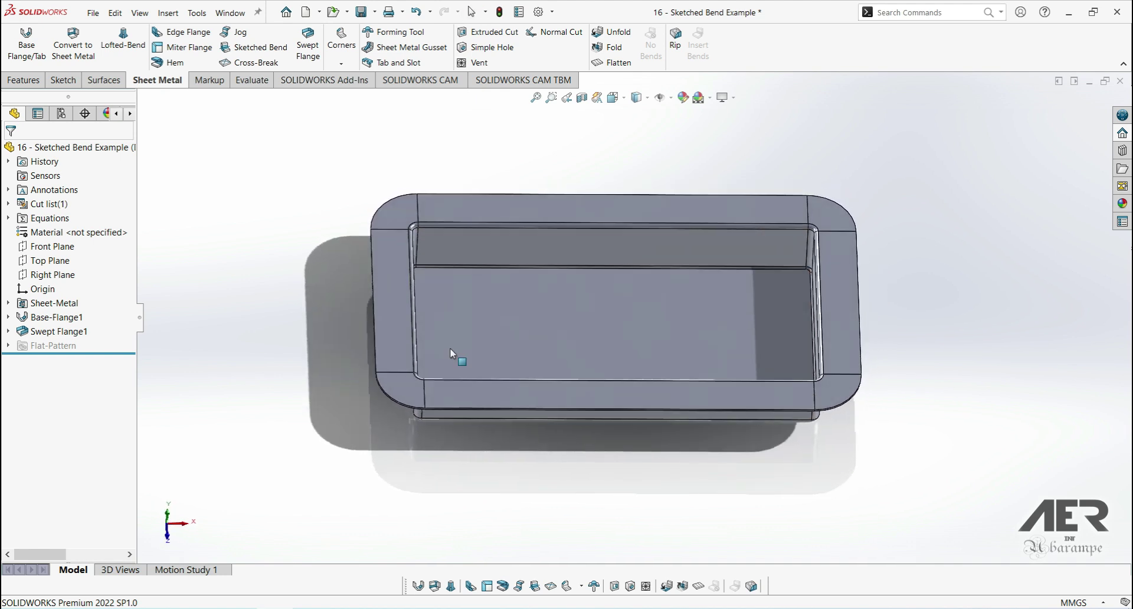
{"action": "left_click", "coordinate": [61, 332]}
{"action": "left_click", "coordinate": [107, 293]}
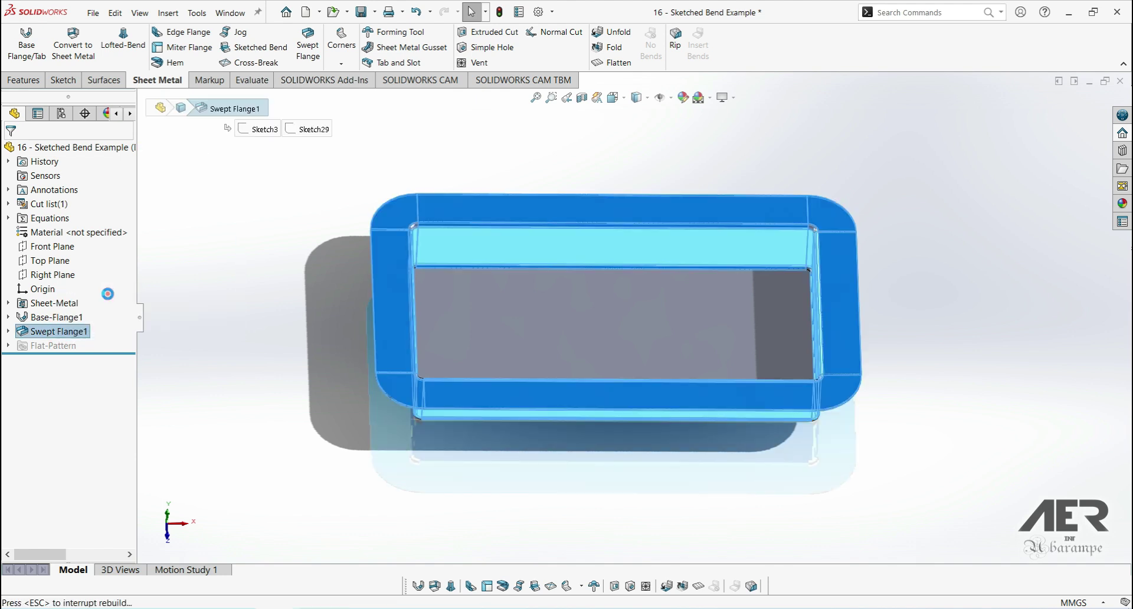
{"action": "mouse_move", "coordinate": [338, 384]}
{"action": "middle_mouse_down"}
{"action": "mouse_move", "coordinate": [673, 354]}
{"action": "mouse_move", "coordinate": [671, 374]}
{"action": "middle_mouse_up"}
Step: Create a Miter Flange from the swept flange's profile sketch, Sketch3, along all four edges of the plate
{"action": "left_click", "coordinate": [8, 332]}
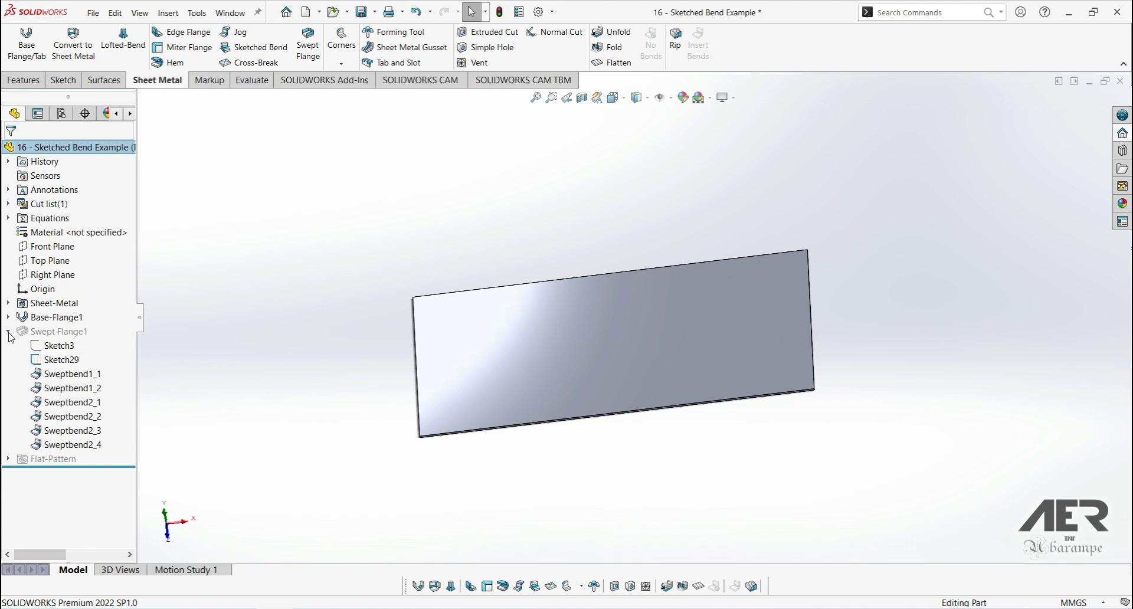
{"action": "left_click", "coordinate": [57, 348]}
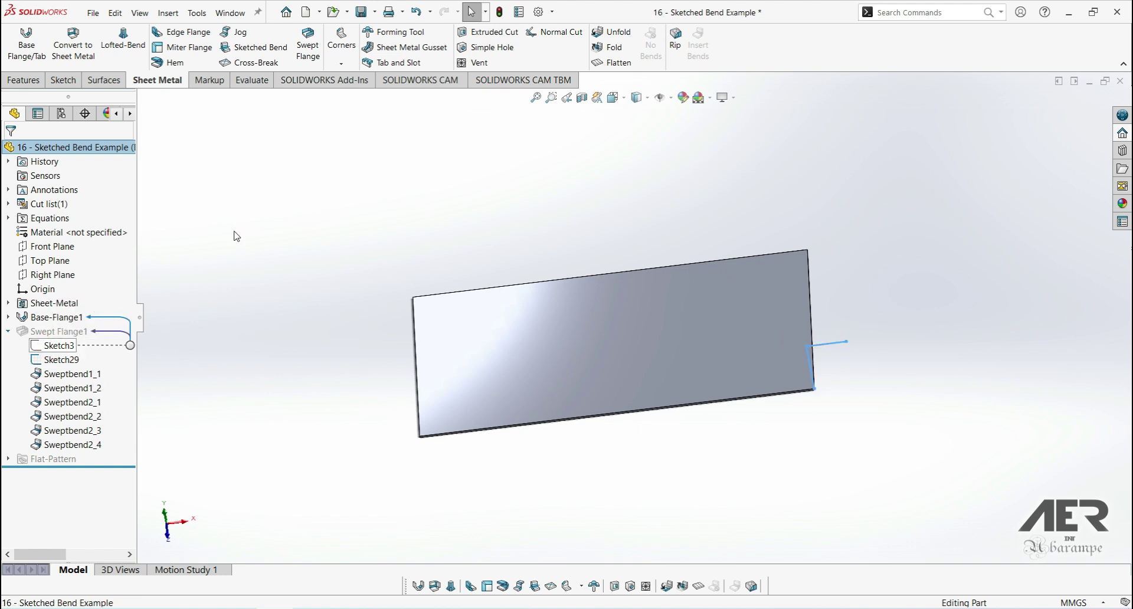
{"action": "left_click", "coordinate": [190, 47]}
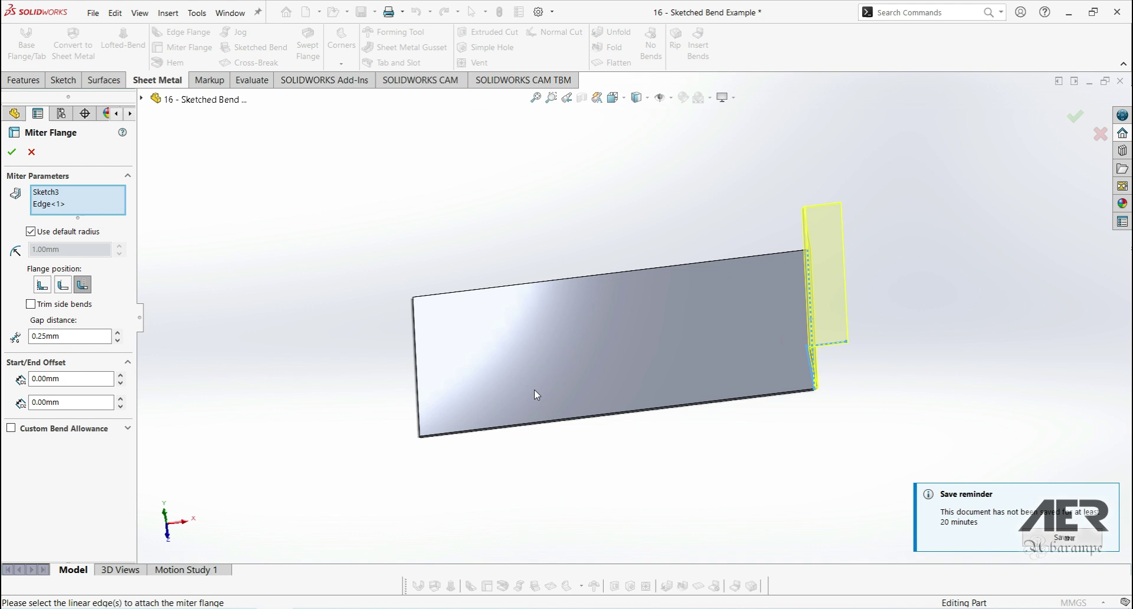
{"action": "middle_click_drag", "start_coordinate": [658, 302], "coordinate": [674, 271]}
{"action": "left_click", "coordinate": [674, 272]}
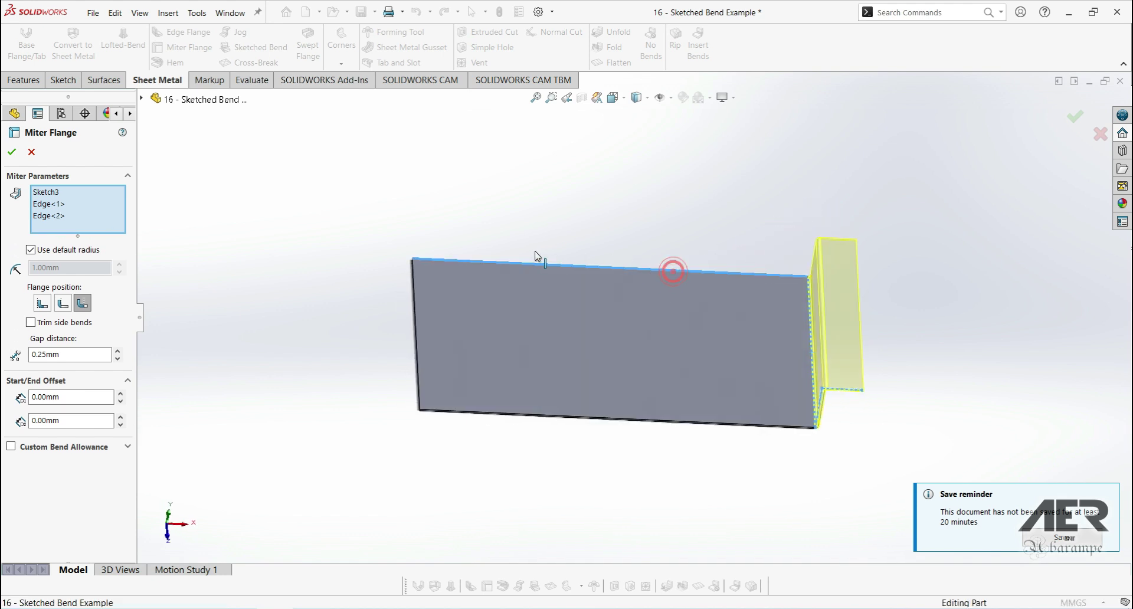
{"action": "left_click", "coordinate": [418, 357]}
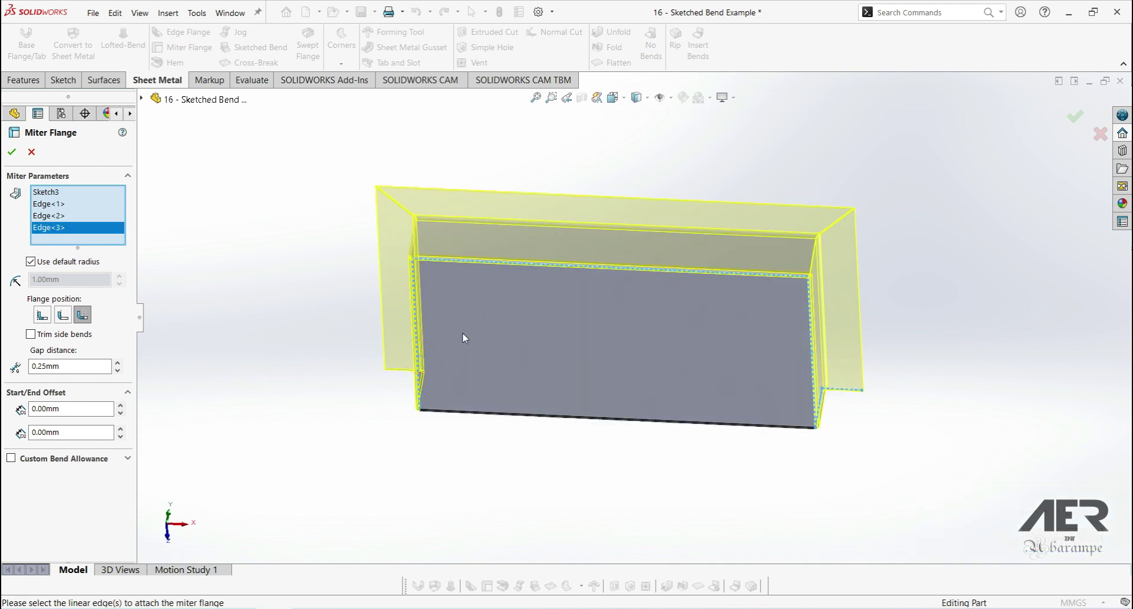
{"action": "left_click", "coordinate": [607, 422]}
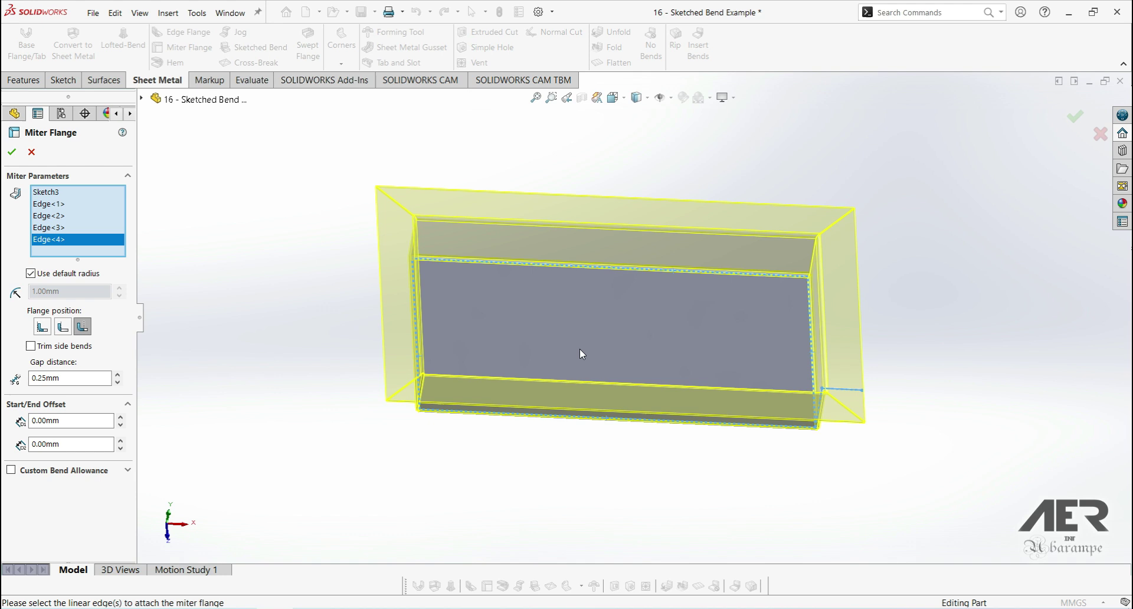
{"action": "middle_click_drag", "start_coordinate": [449, 330], "coordinate": [406, 295]}
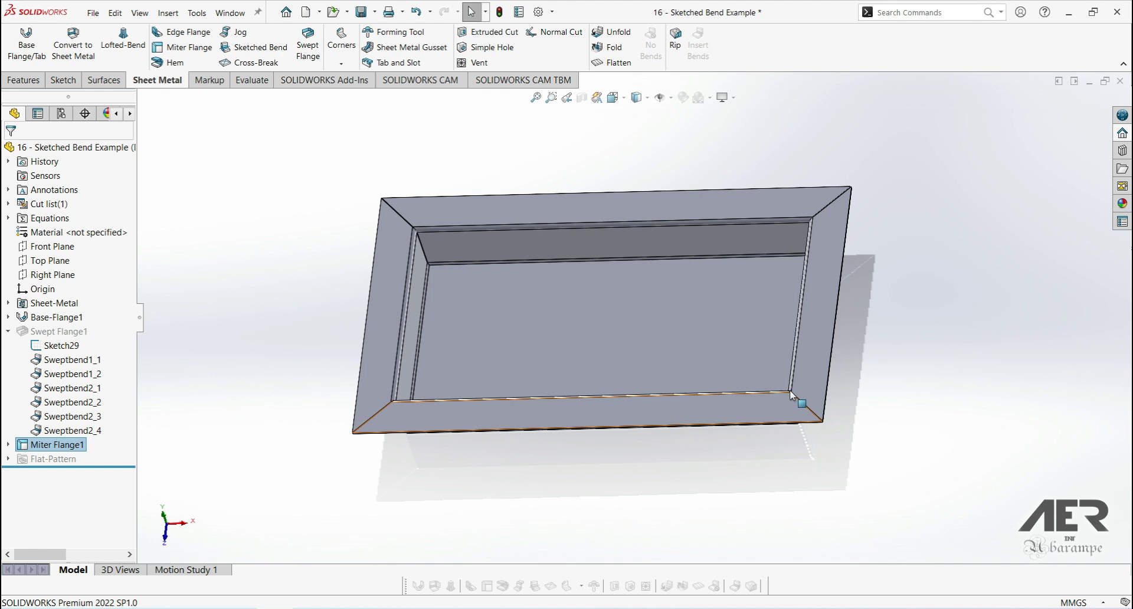
Step: Examine a mitered corner up close, and flatten the part to check its flat pattern before refolding it
{"action": "middle_click_drag", "start_coordinate": [760, 329], "coordinate": [626, 348]}
{"action": "scroll", "coordinate": [623, 349], "scroll_direction": "down", "scroll_amount": 5}
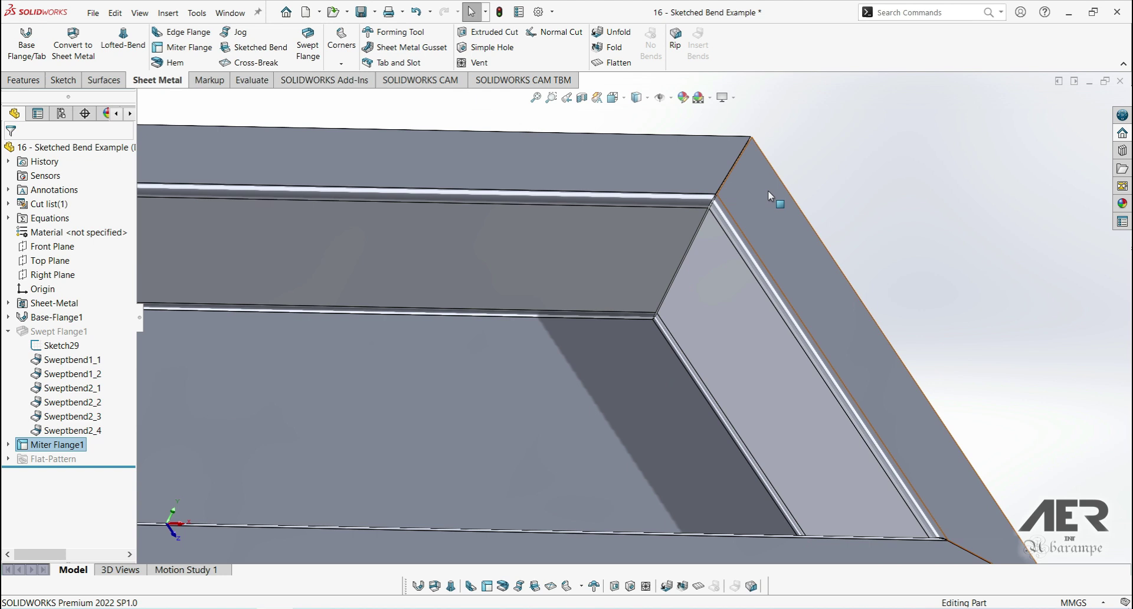
{"action": "middle_click_drag", "start_coordinate": [657, 299], "coordinate": [636, 328]}
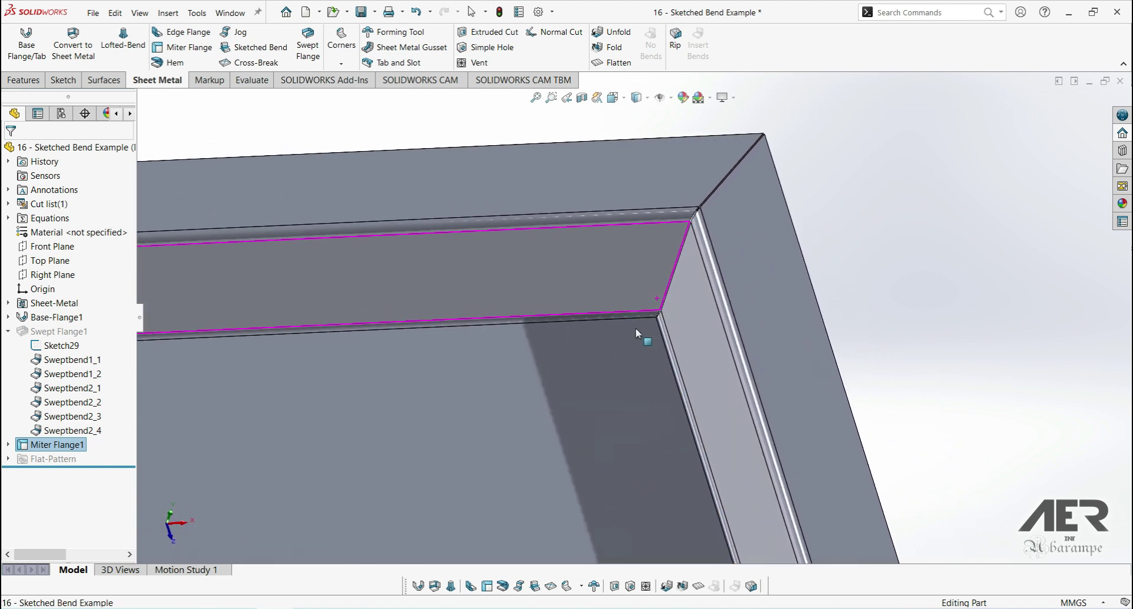
{"action": "scroll", "coordinate": [643, 318], "scroll_direction": "up", "scroll_amount": 1}
{"action": "scroll", "coordinate": [679, 268], "scroll_direction": "up", "scroll_amount": 5}
{"action": "scroll", "coordinate": [440, 423], "scroll_direction": "up", "scroll_amount": 1}
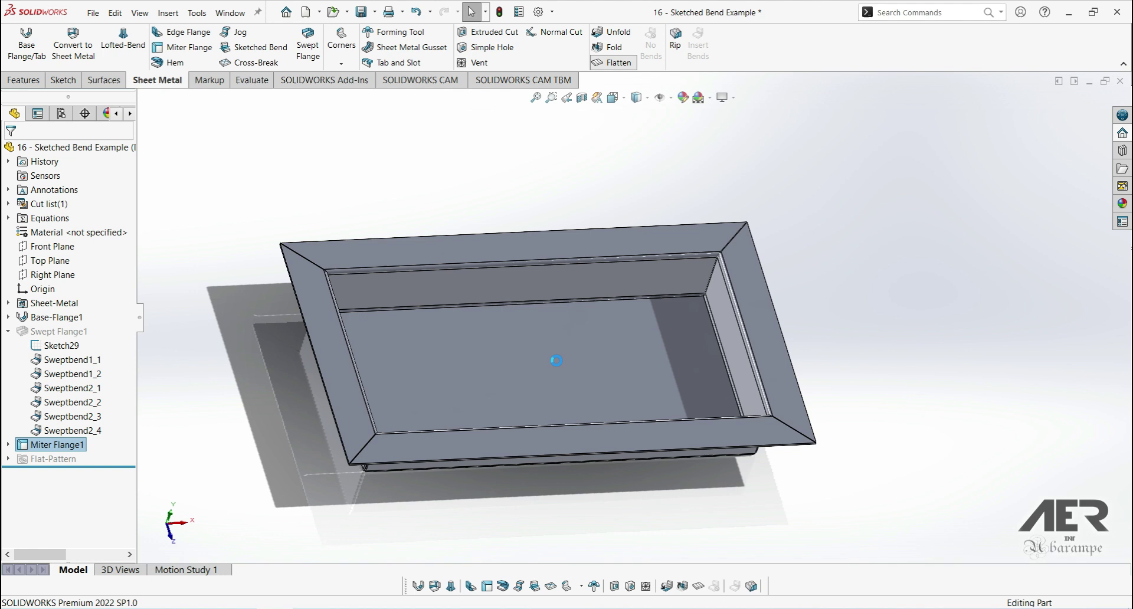
{"action": "scroll", "coordinate": [618, 322], "scroll_direction": "up", "scroll_amount": 1}
{"action": "middle_click_drag", "start_coordinate": [547, 403], "coordinate": [494, 377]}
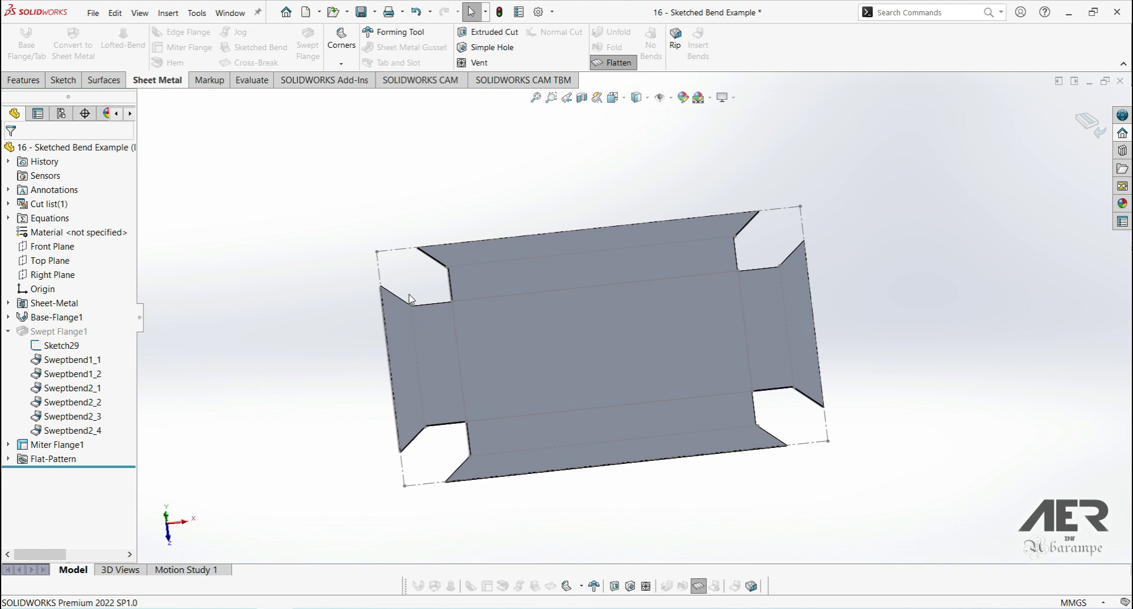
{"action": "mouse_move", "coordinate": [577, 446]}
{"action": "middle_mouse_down"}
{"action": "mouse_move", "coordinate": [566, 389]}
{"action": "mouse_move", "coordinate": [559, 483]}
{"action": "mouse_move", "coordinate": [573, 449]}
{"action": "middle_mouse_up"}
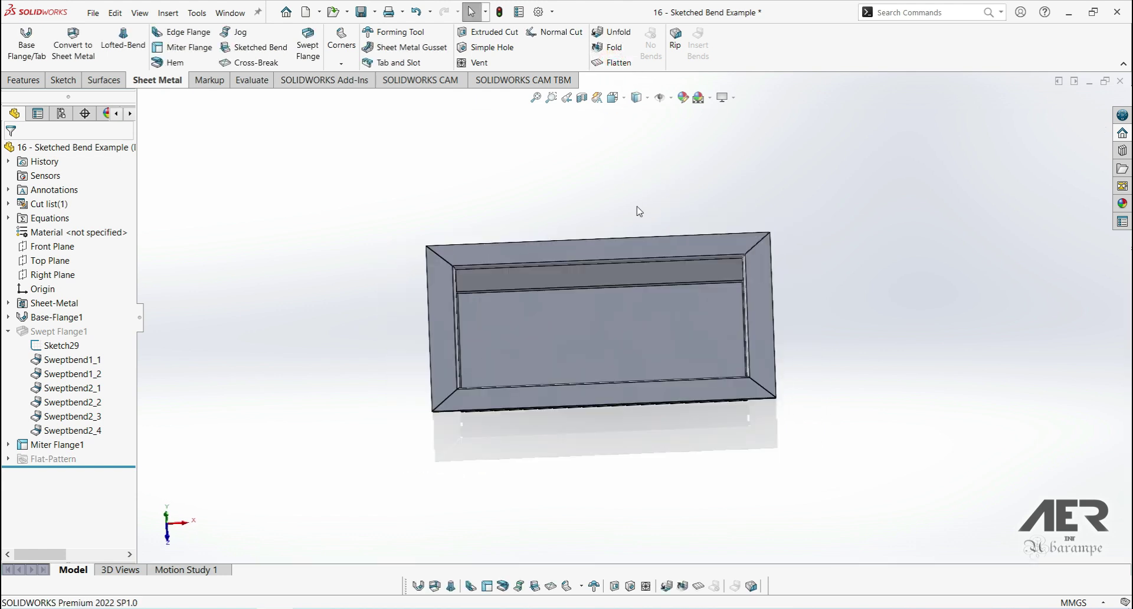
{"action": "middle_click_drag", "start_coordinate": [649, 377], "coordinate": [682, 300]}
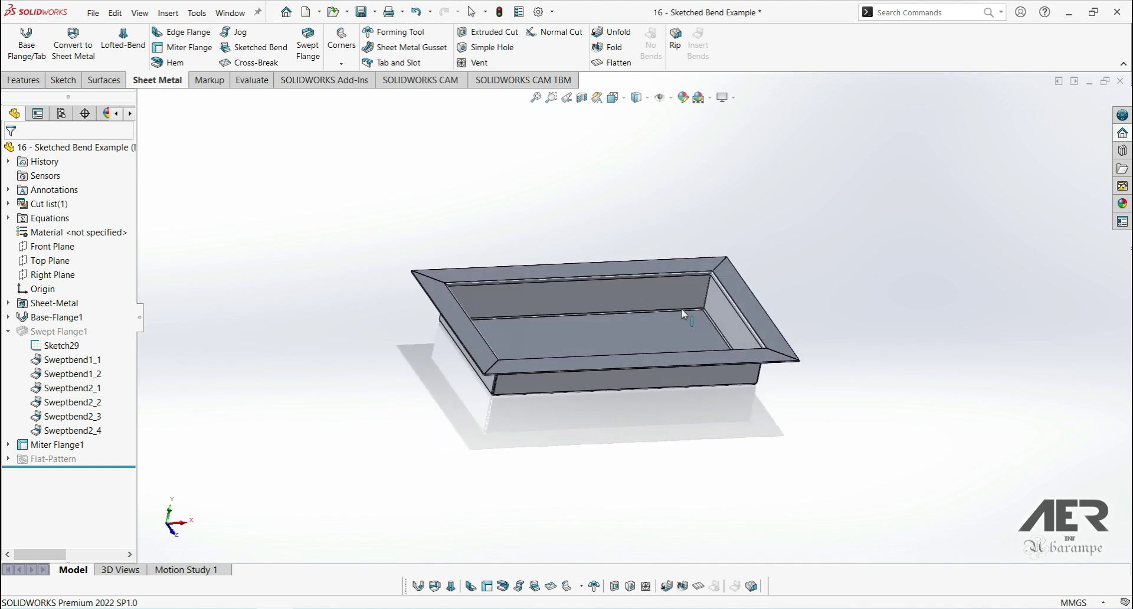
{"action": "scroll", "coordinate": [678, 301], "scroll_direction": "down", "scroll_amount": 3}
{"action": "scroll", "coordinate": [288, 289], "scroll_direction": "down", "scroll_amount": 2}
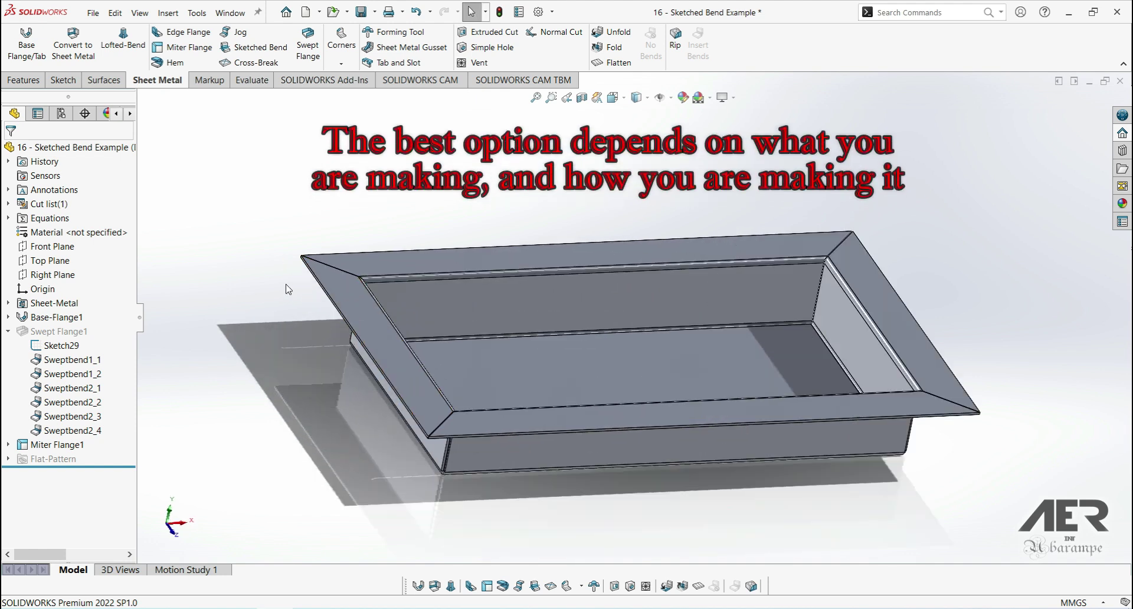
{"action": "middle_click_drag", "start_coordinate": [256, 322], "coordinate": [361, 364]}
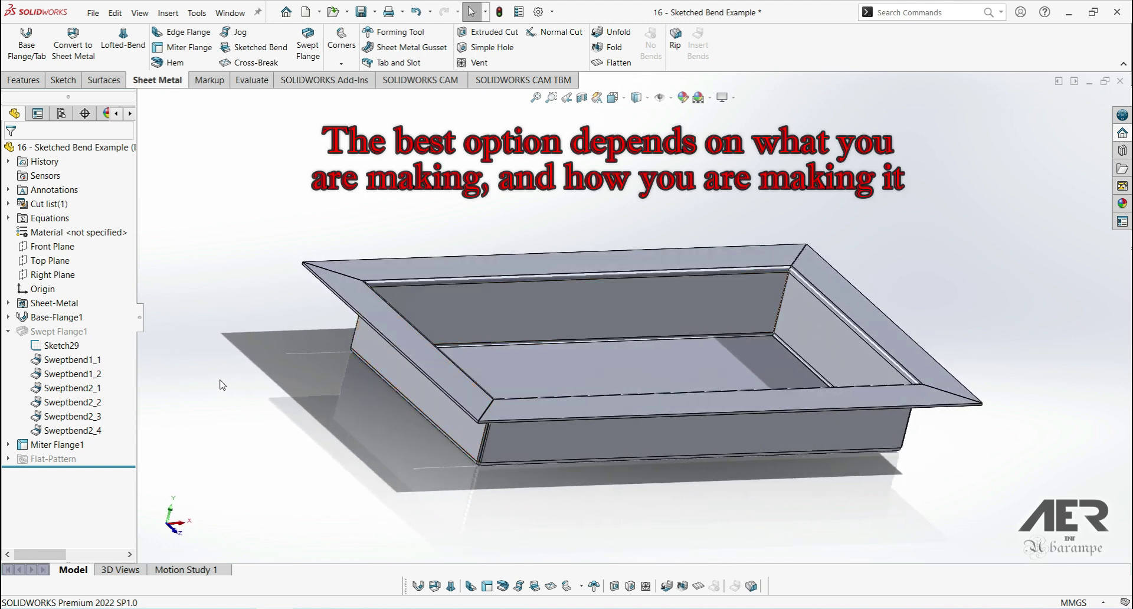
Step: Suppress the miter flange to view the bare plate, and unsuppress it again
{"action": "left_click", "coordinate": [69, 445]}
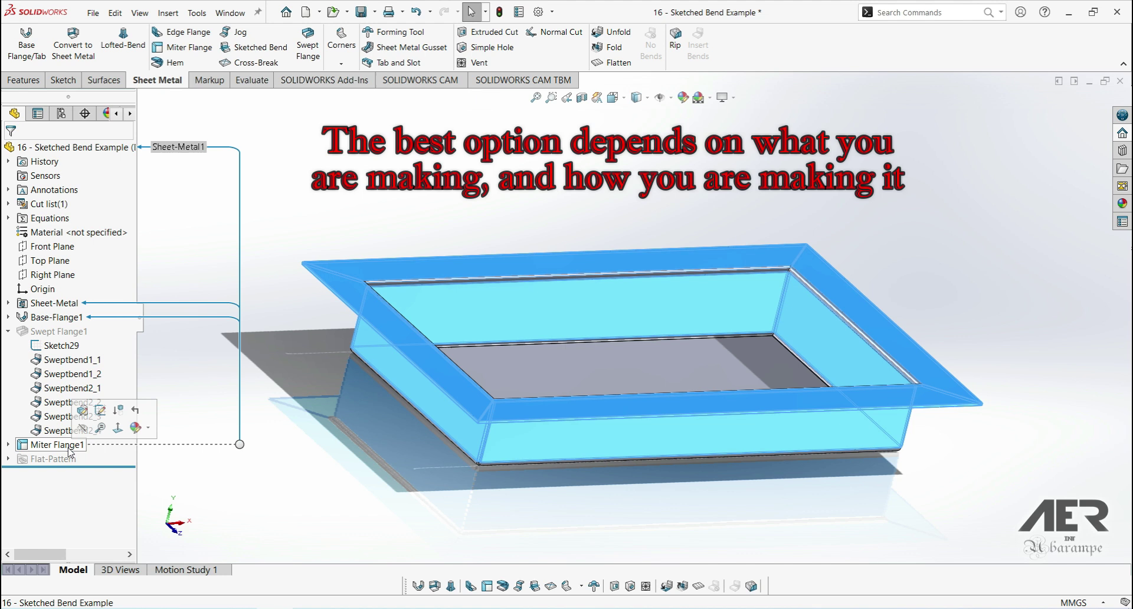
{"action": "left_click", "coordinate": [117, 409]}
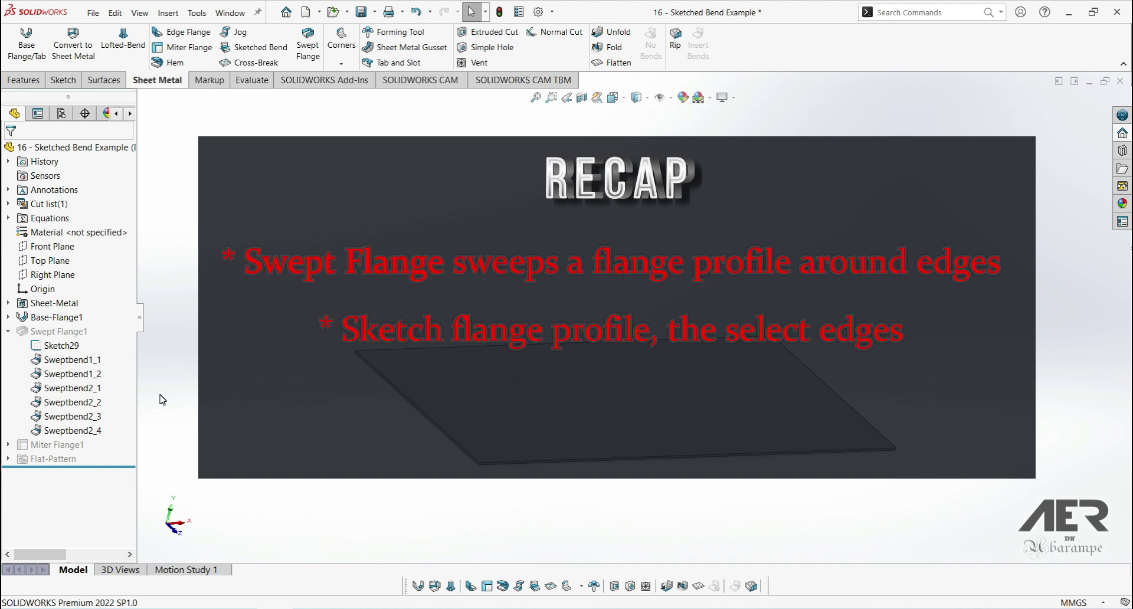
{"action": "middle_click_drag", "start_coordinate": [507, 399], "coordinate": [505, 460]}
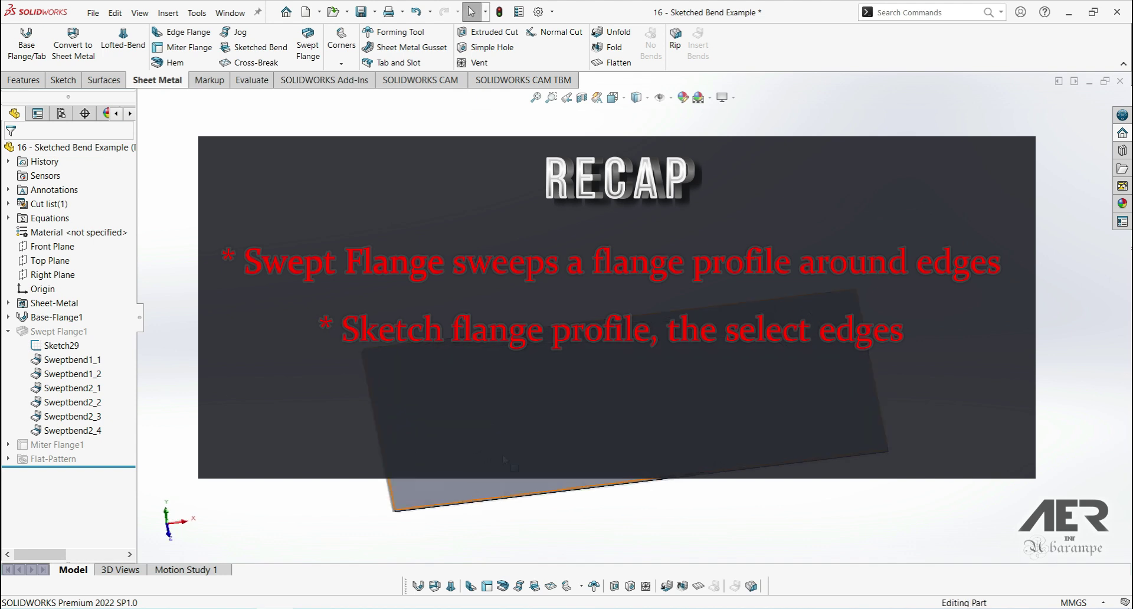
{"action": "left_click", "coordinate": [72, 445]}
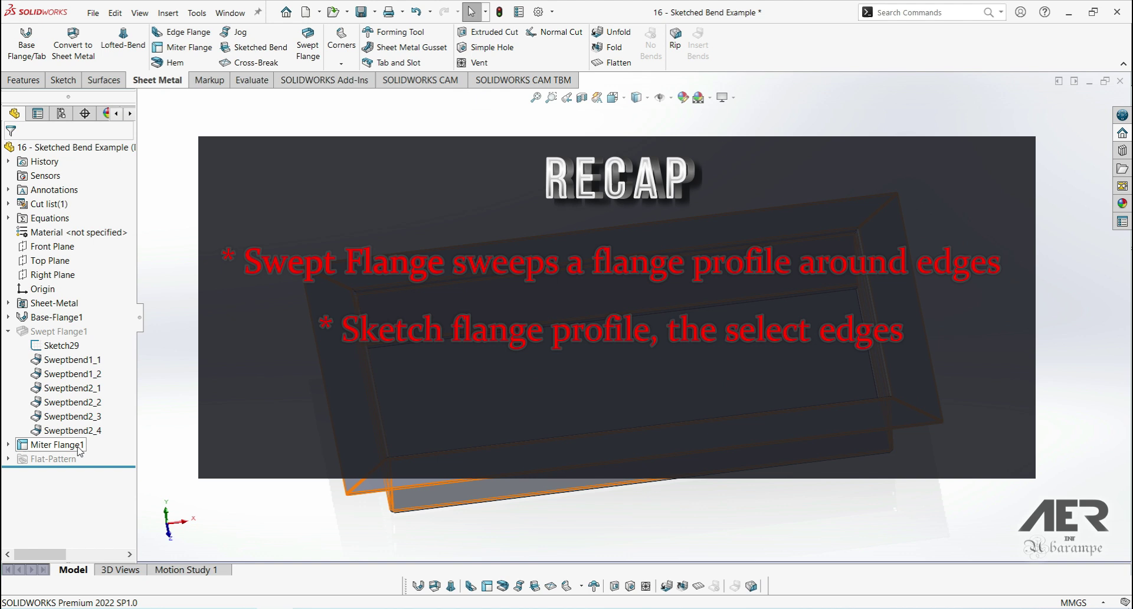
Step: Remove the miter flange while keeping its profile sketch, Sketch3, and unsuppress the Swept Flange1 feature
{"action": "left_click", "coordinate": [8, 445]}
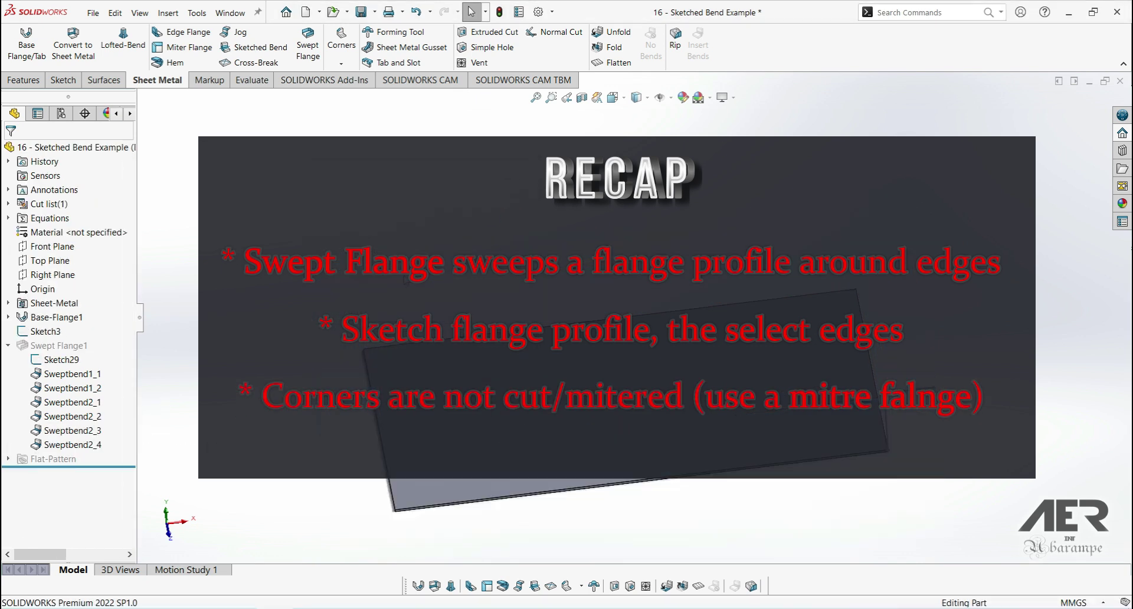
{"action": "left_click", "coordinate": [56, 345]}
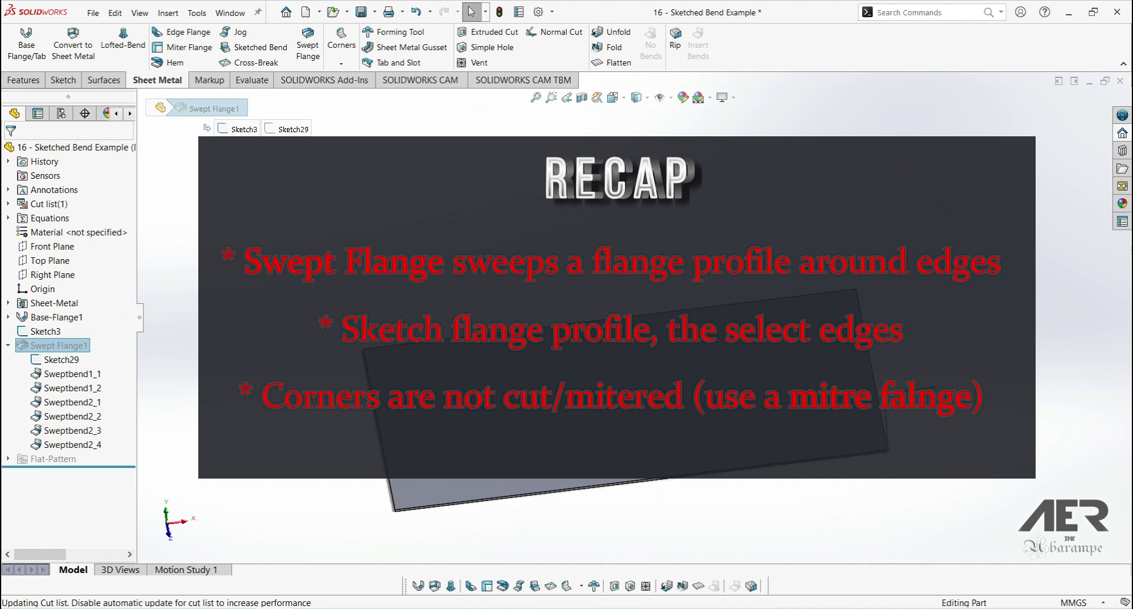
{"action": "middle_click_drag", "start_coordinate": [569, 481], "coordinate": [485, 448]}
Step: Highlight the swept flange's path sketch, Sketch29, on the model, and examine the flange and its rounded corners from several angles
{"action": "left_click", "coordinate": [62, 360]}
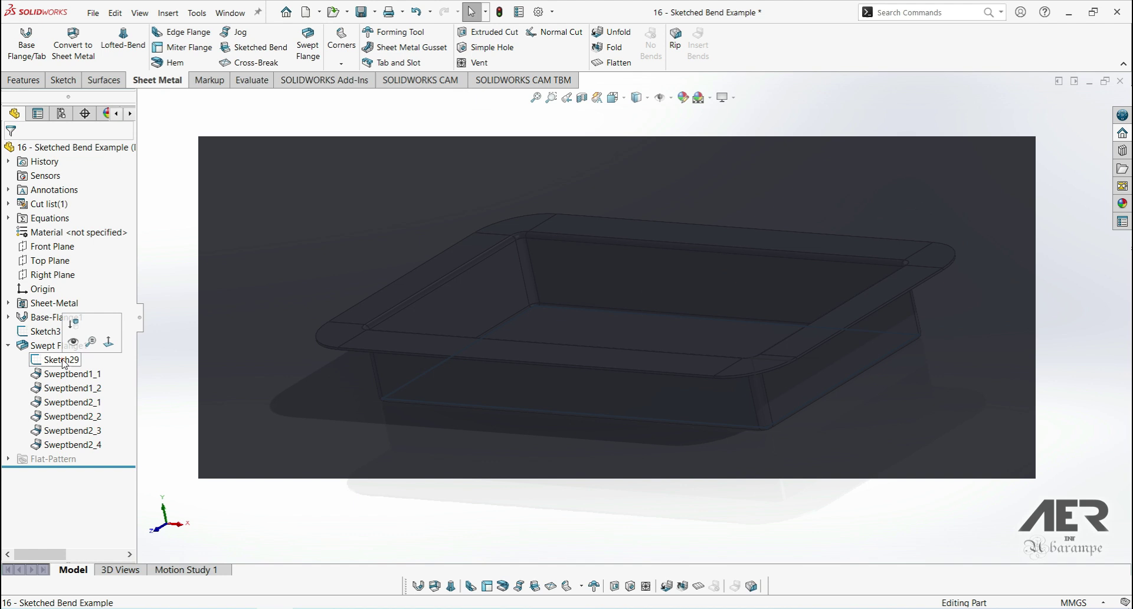
{"action": "middle_click_drag", "start_coordinate": [463, 362], "coordinate": [540, 394]}
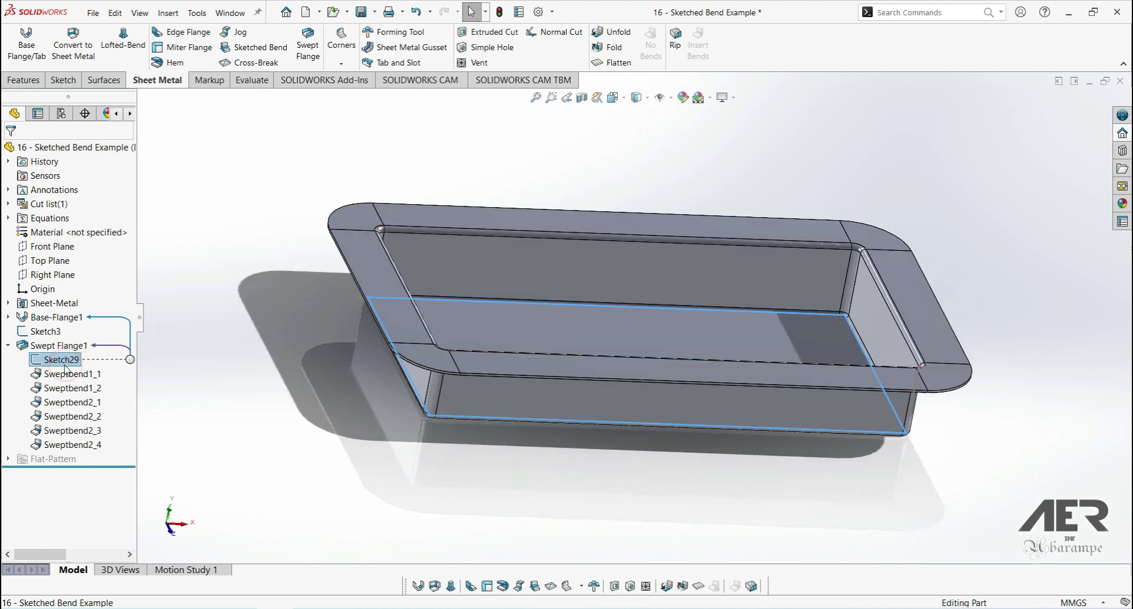
{"action": "left_click", "coordinate": [275, 442]}
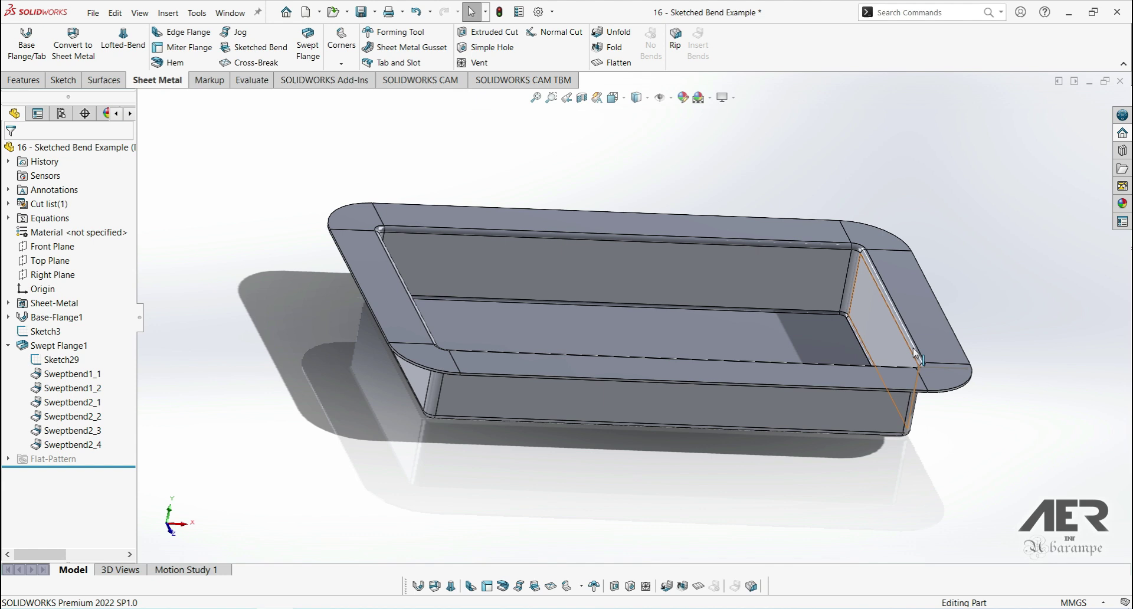
{"action": "mouse_move", "coordinate": [880, 325]}
{"action": "middle_mouse_down"}
{"action": "mouse_move", "coordinate": [845, 328]}
{"action": "mouse_move", "coordinate": [887, 321]}
{"action": "mouse_move", "coordinate": [862, 242]}
{"action": "mouse_move", "coordinate": [400, 357]}
{"action": "mouse_move", "coordinate": [413, 422]}
{"action": "mouse_move", "coordinate": [433, 310]}
{"action": "middle_mouse_up"}
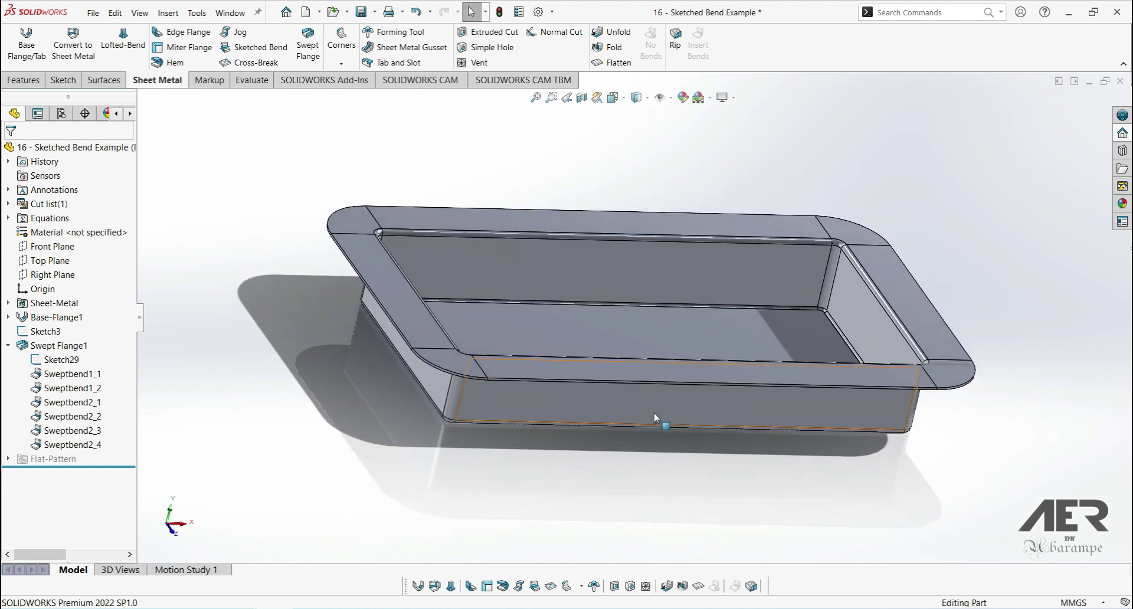